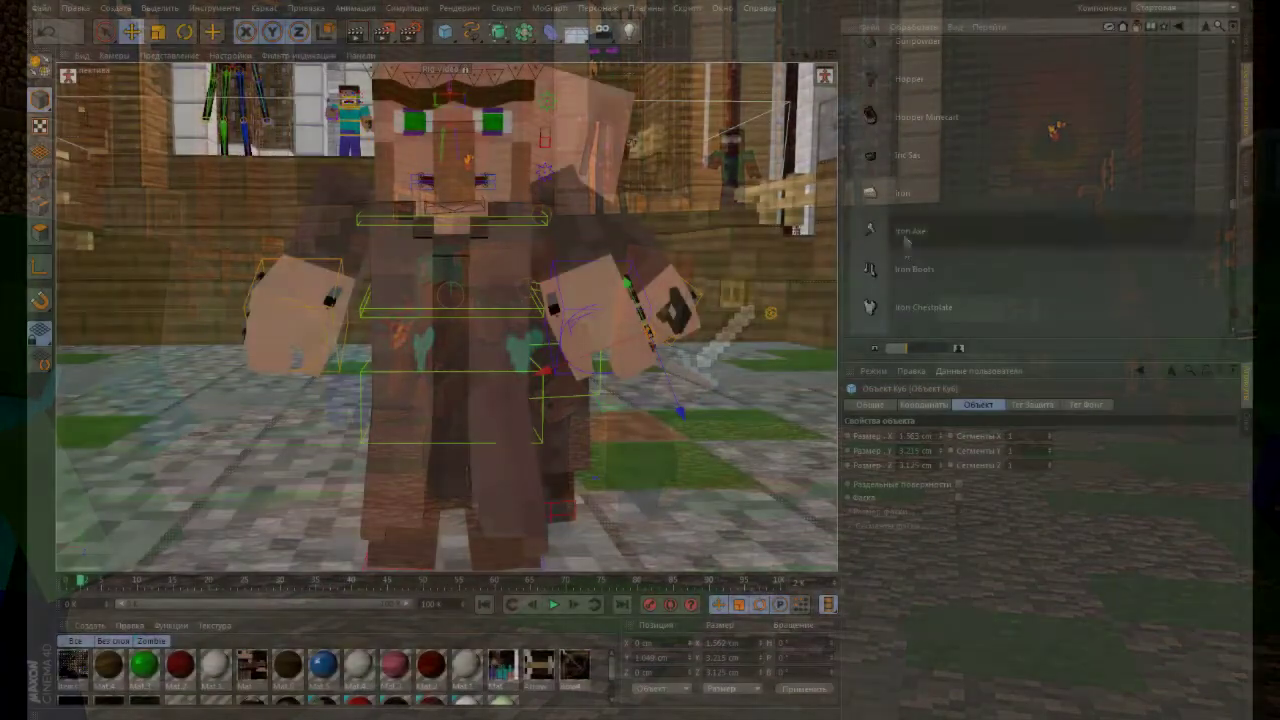
# - Add a Diamond Axe from the Content Browser, scale it up and place it in the villager's hand
pyautogui.scroll(5, 912, 200)
pyautogui.click(919, 146)
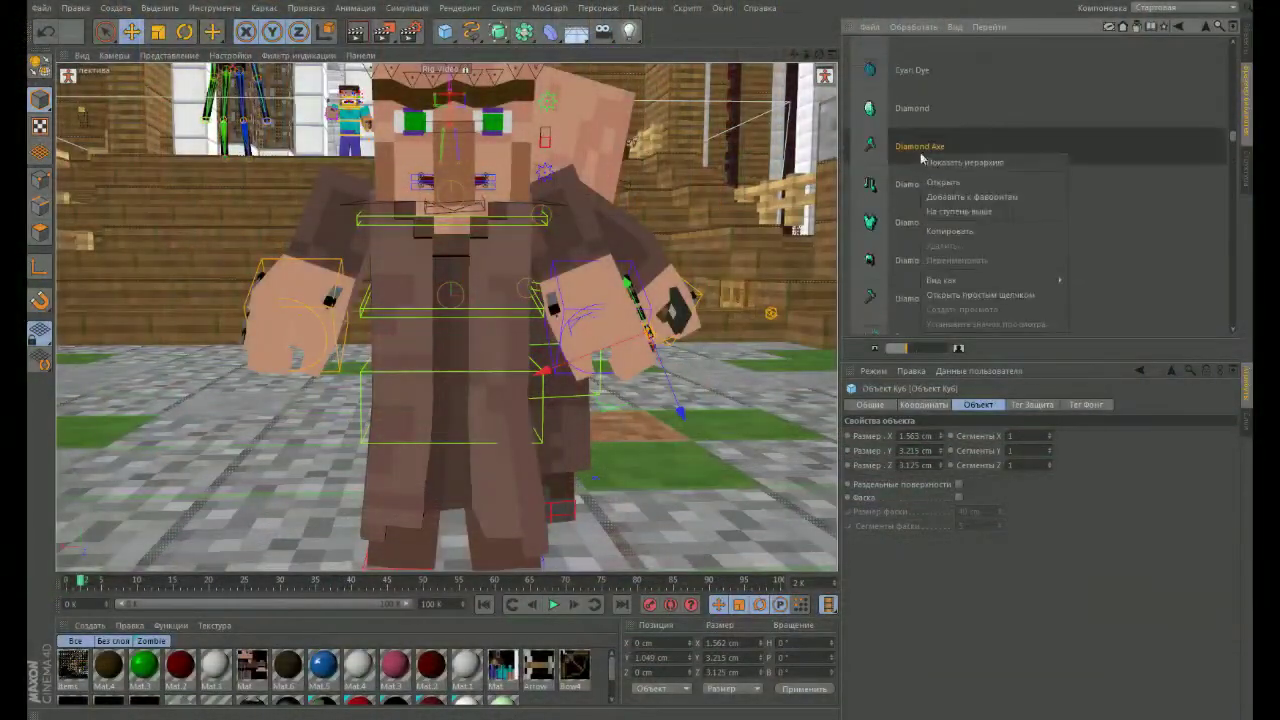
pyautogui.moveTo(425, 232); pyautogui.dragTo(447, 562)
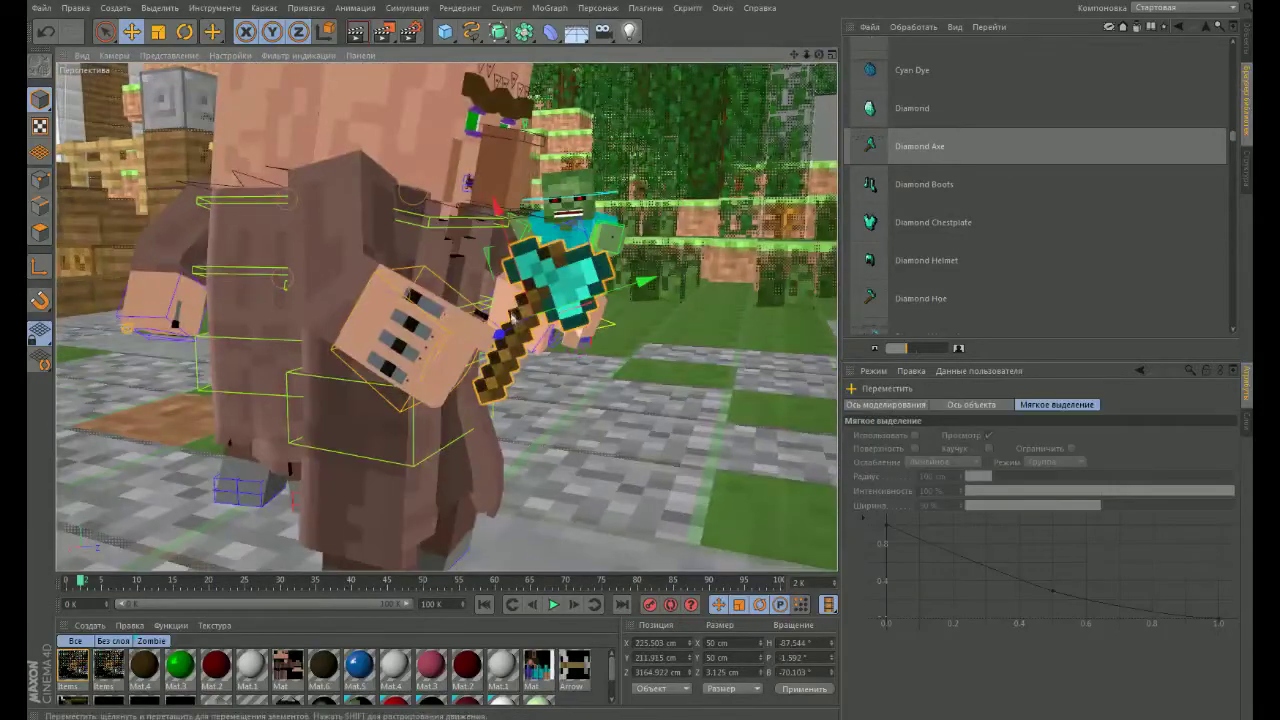
pyautogui.press('t')
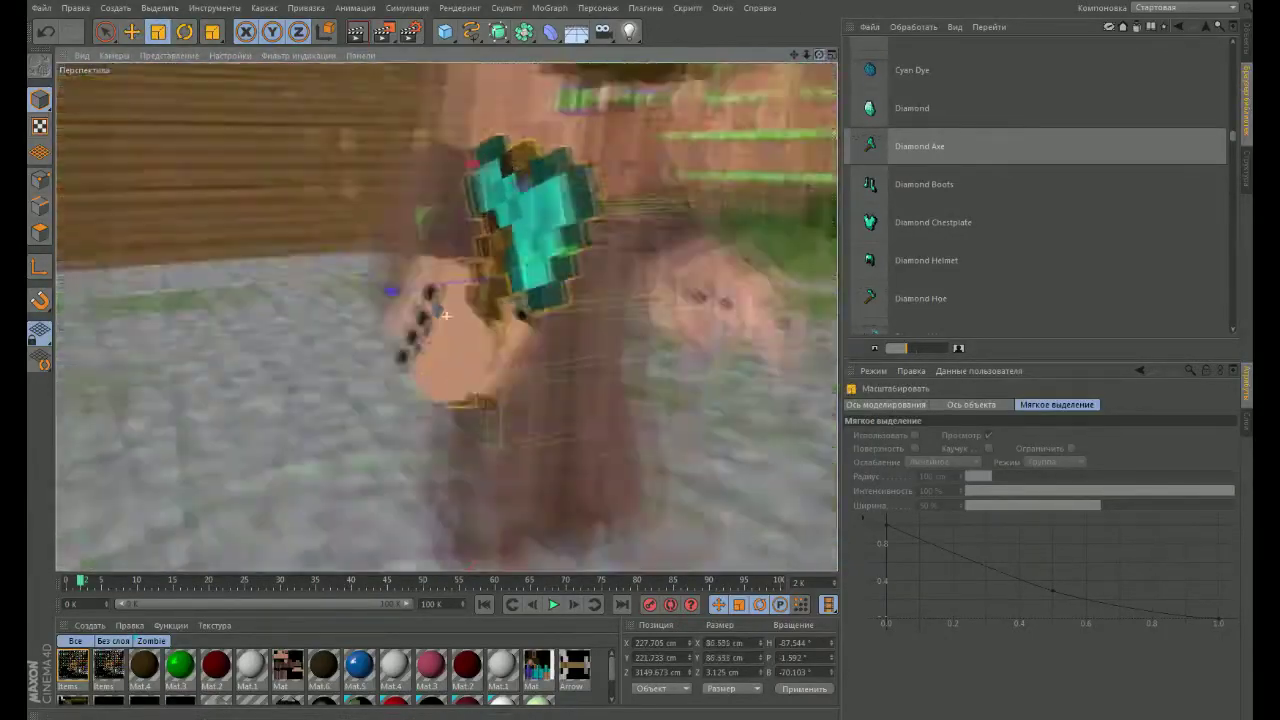
pyautogui.press('e')
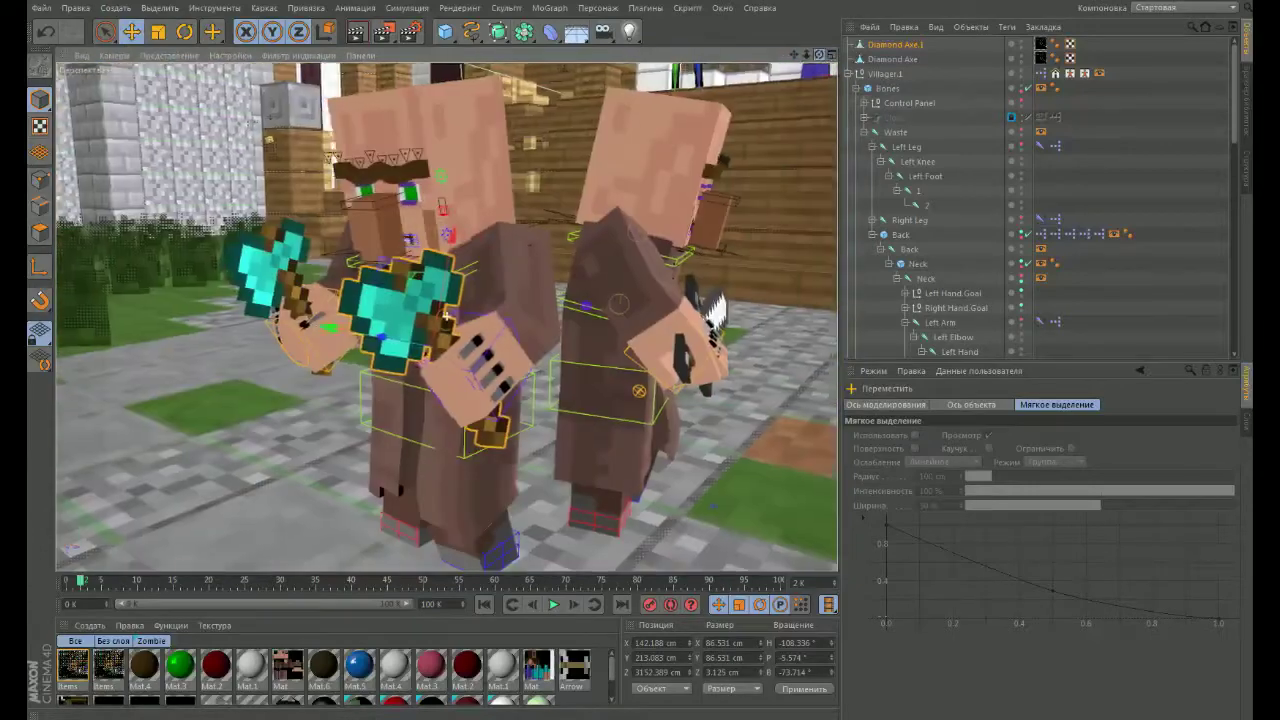
pyautogui.click(520, 325)
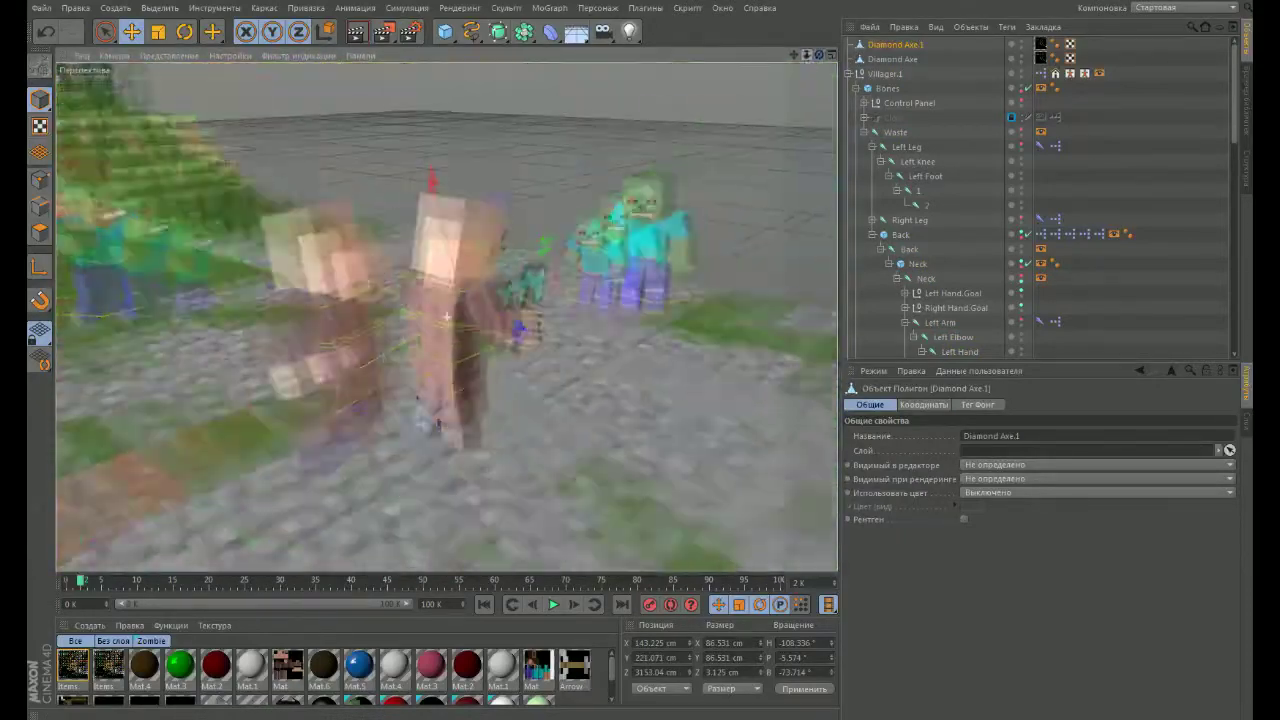
pyautogui.press('r')
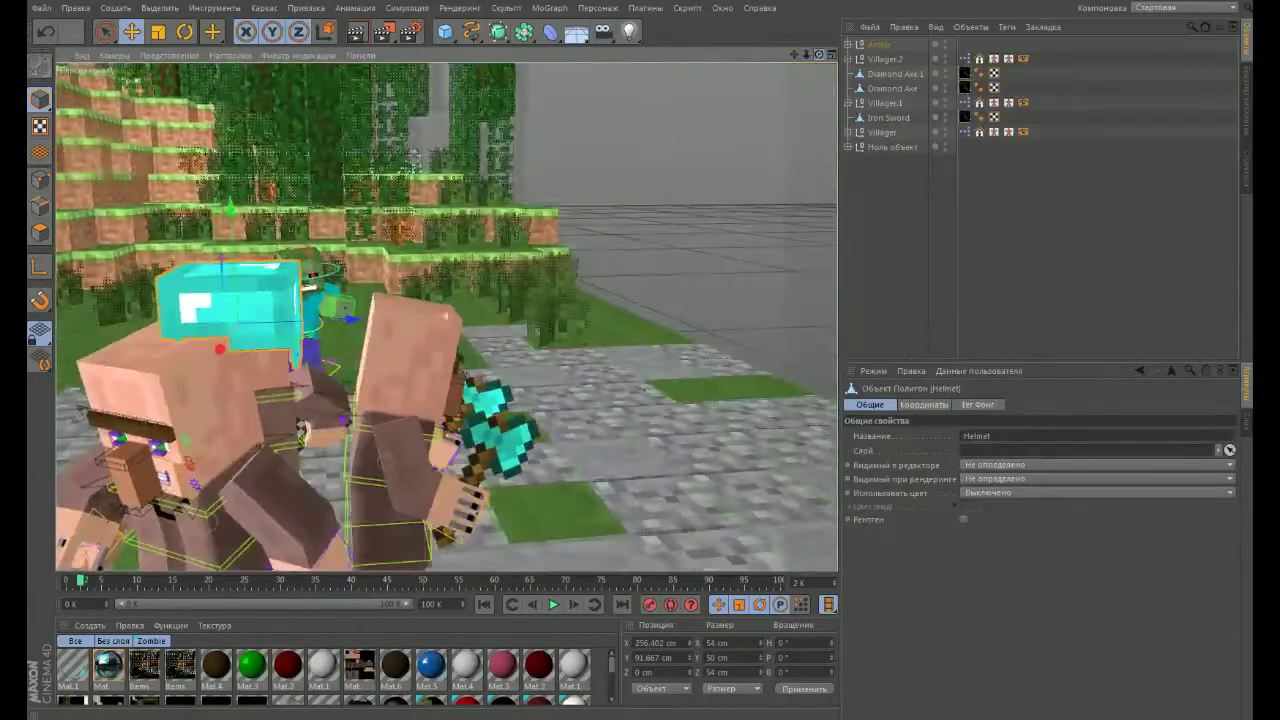
# - Turn and position the diamond Helmet onto the villager's head, then add a TNT block
pyautogui.press('e')
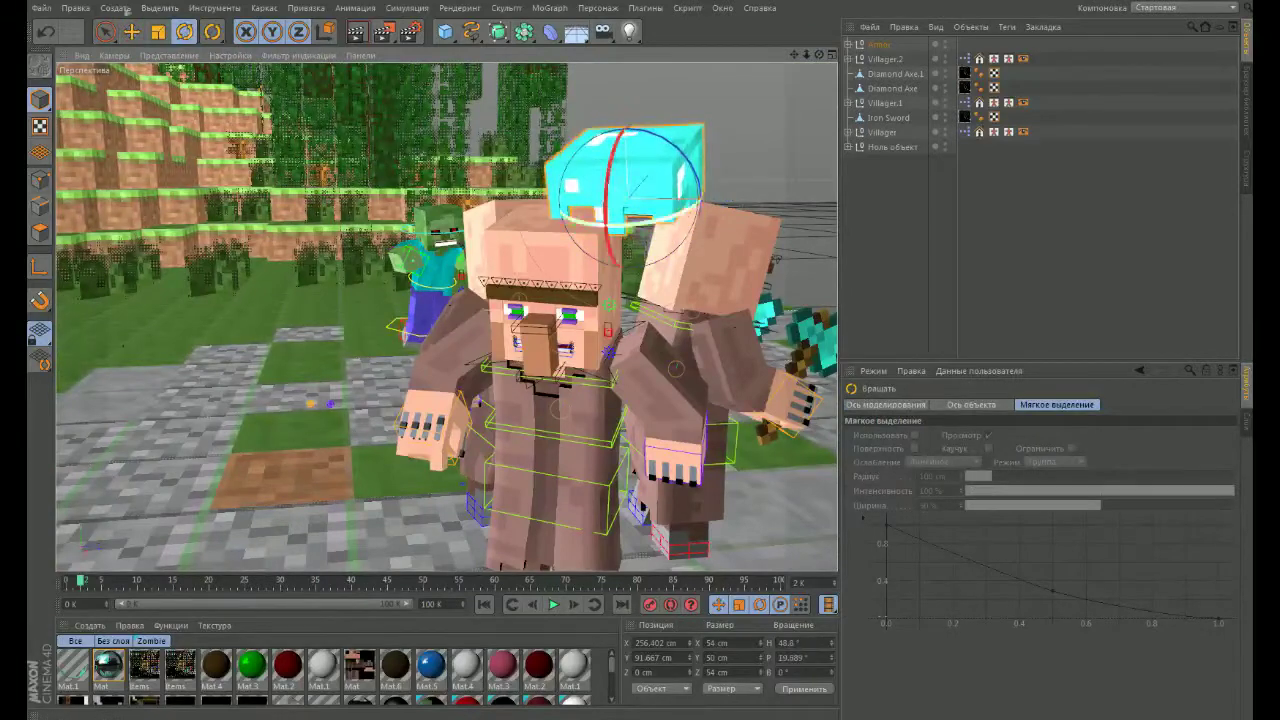
pyautogui.moveTo(655, 180); pyautogui.dragTo(630, 200)
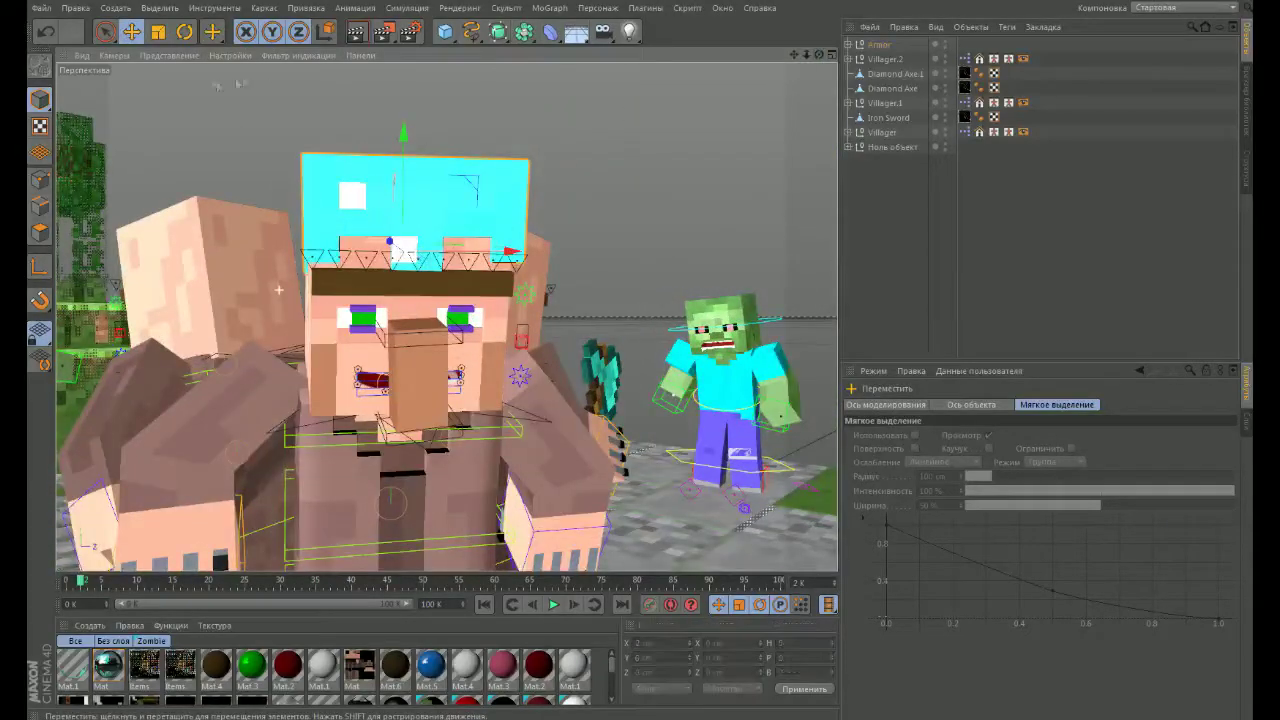
pyautogui.click(427, 250)
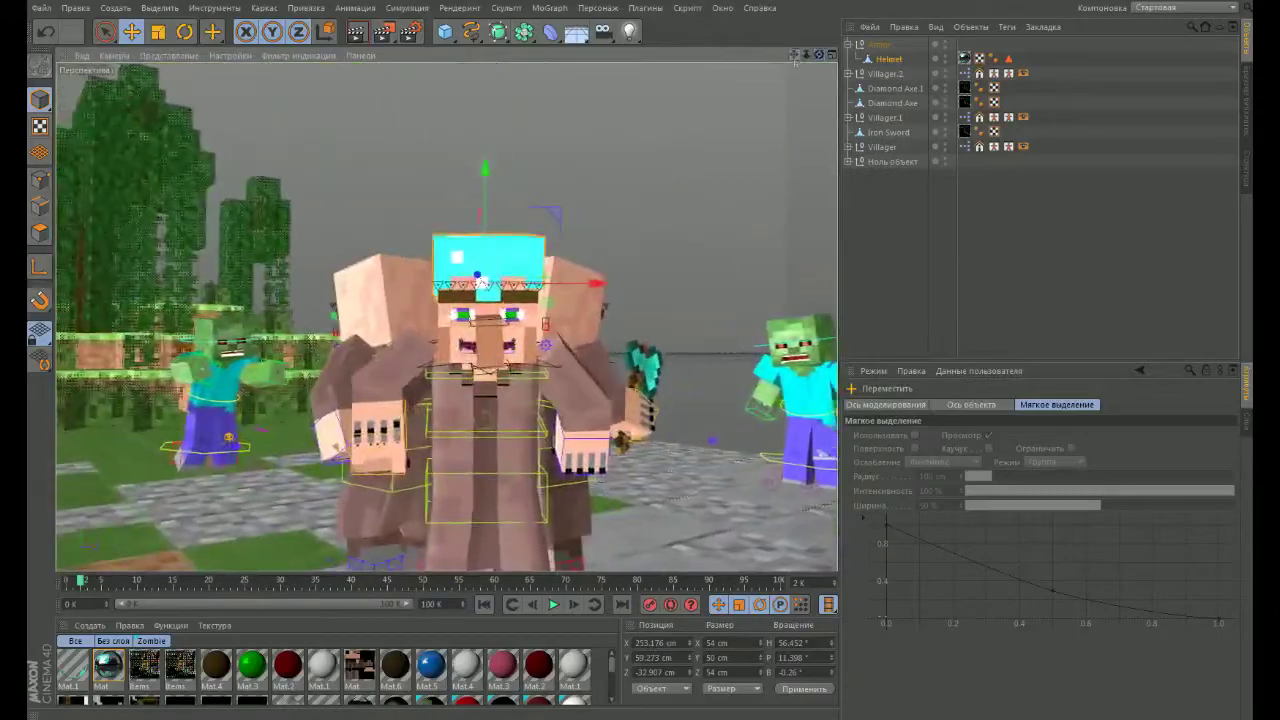
pyautogui.scroll(-5, 932, 174)
pyautogui.doubleClick(932, 239)
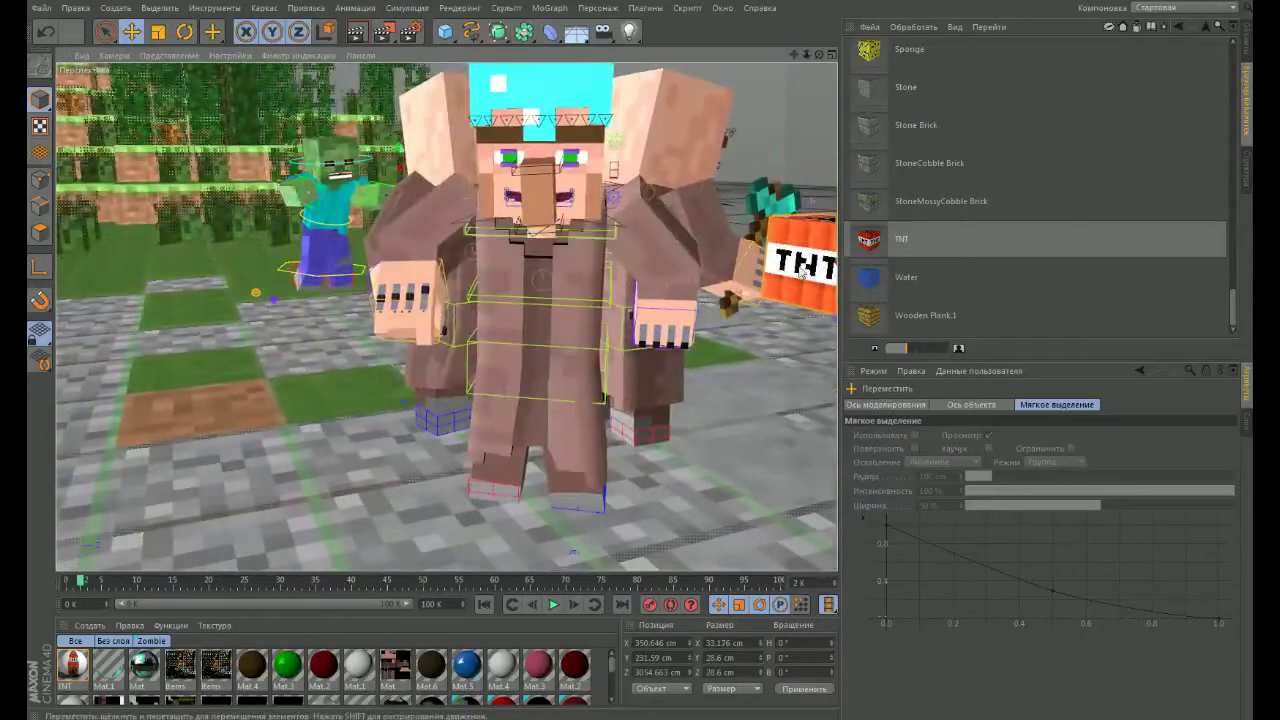
# - Move the TNT block into the villager's hand, shrinking and tilting it to fit
pyautogui.moveTo(802, 271); pyautogui.dragTo(383, 320)
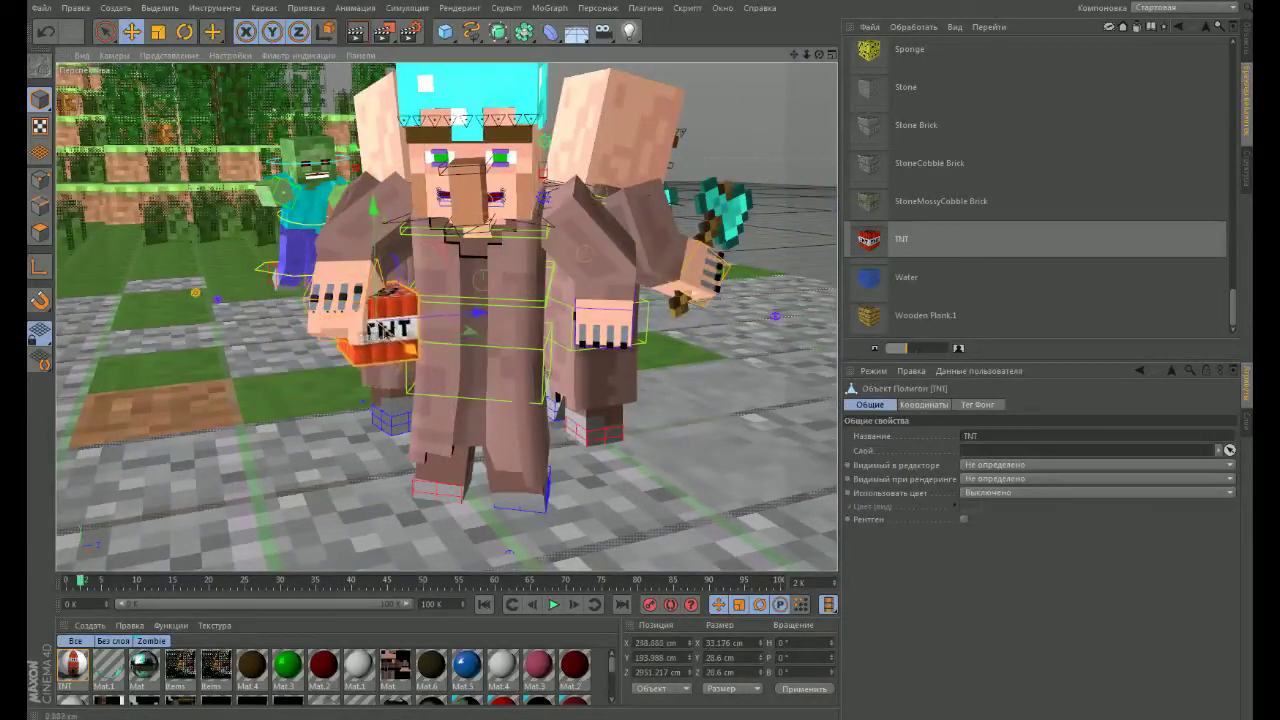
pyautogui.press('t')
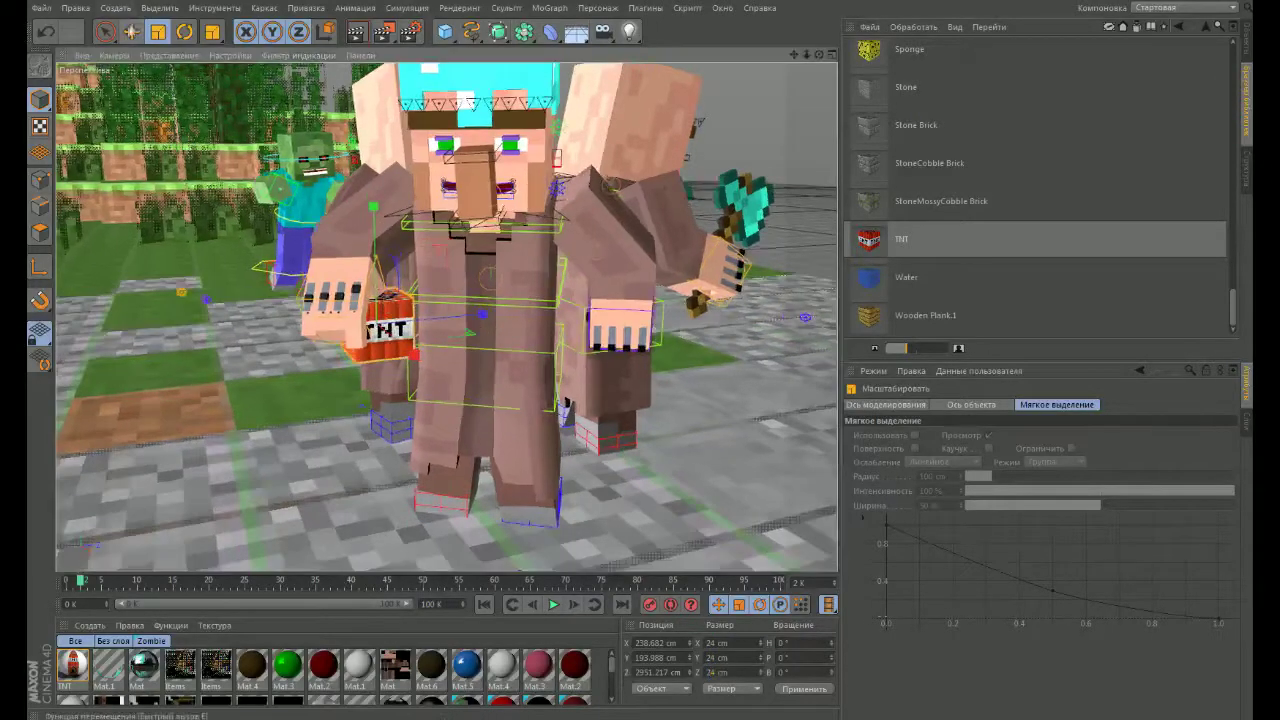
pyautogui.press('r')
pyautogui.moveTo(410, 340); pyautogui.dragTo(456, 391)
pyautogui.press('e')
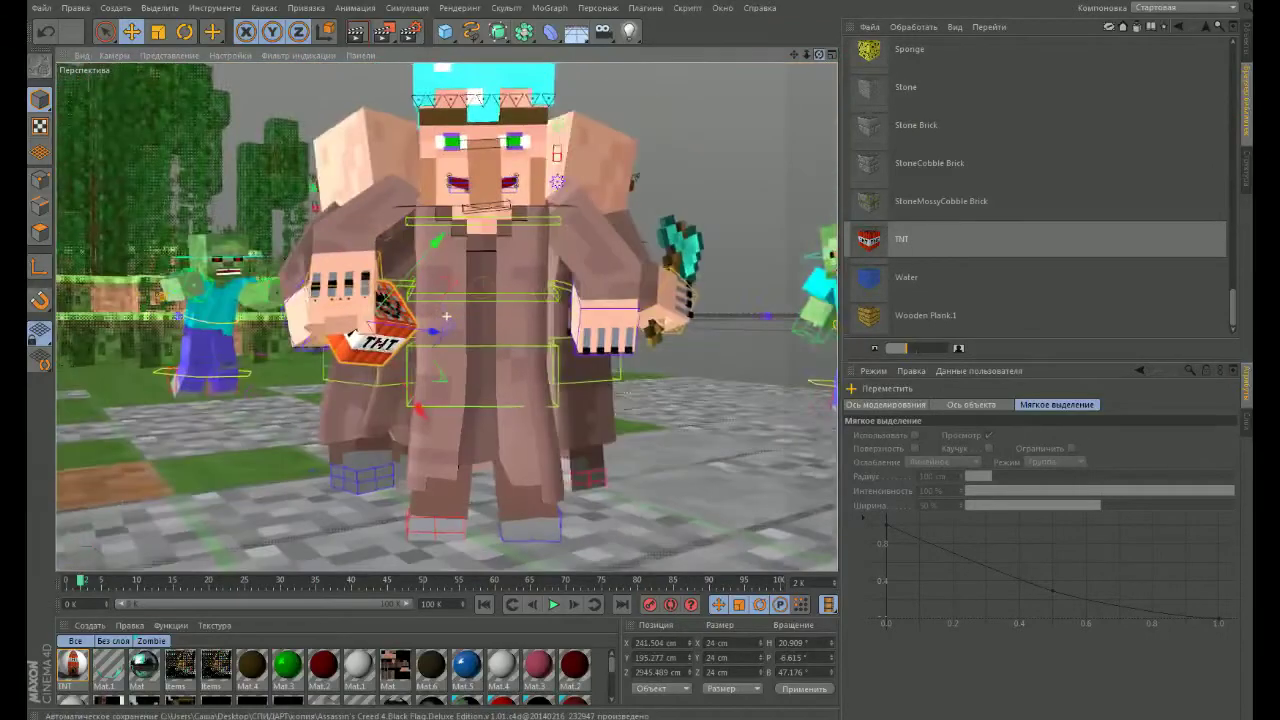
# - Raise the villager's other hand by dragging the left arm's pole control in the bone hierarchy
pyautogui.moveTo(819, 54); pyautogui.dragTo(821, 60)
pyautogui.hotkey('shift', 'F1')
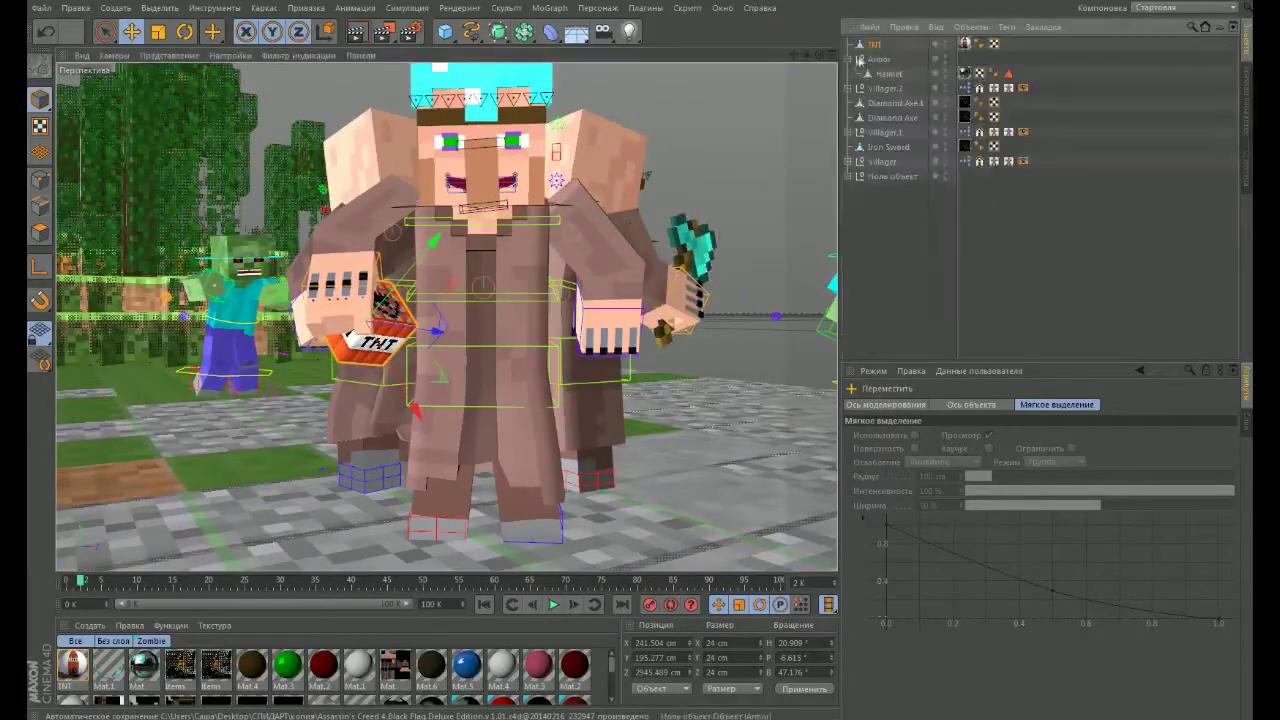
pyautogui.click(850, 74)
pyautogui.click(817, 338)
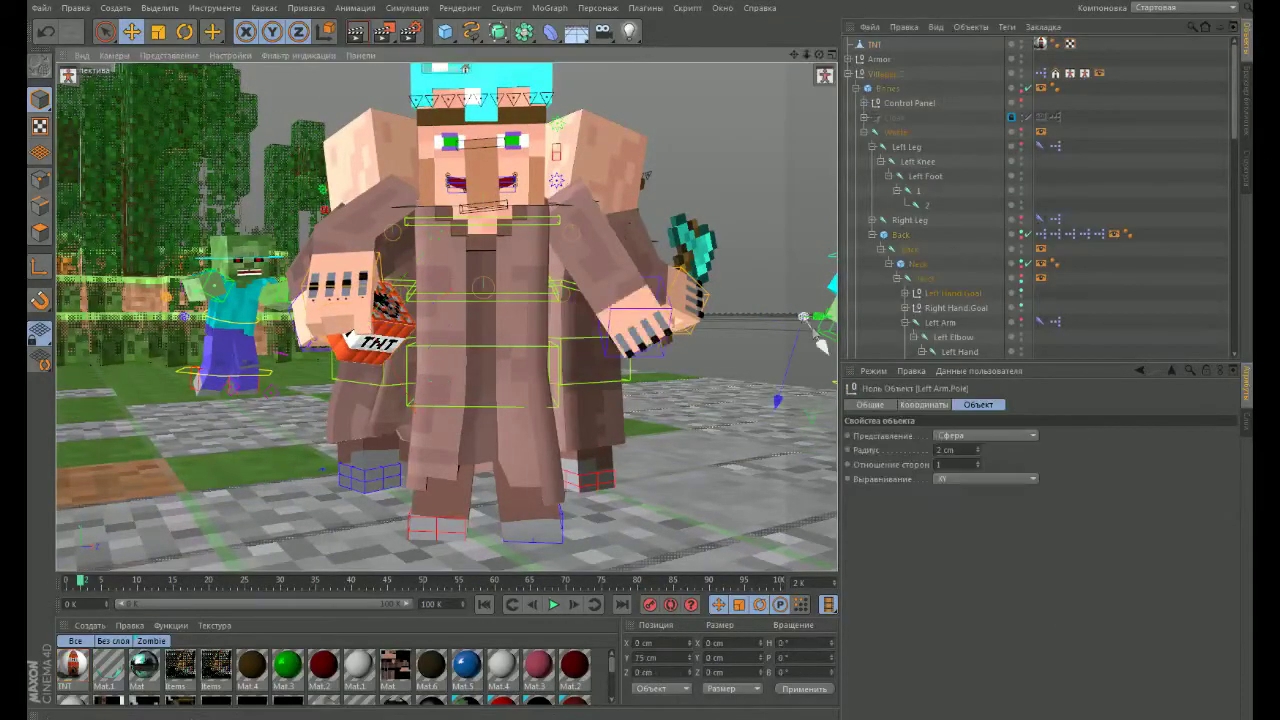
pyautogui.moveTo(645, 325)
pyautogui.mouseDown()
pyautogui.moveTo(641, 366)
pyautogui.moveTo(601, 356)
pyautogui.mouseUp()
pyautogui.hotkey('shift', 'F8')
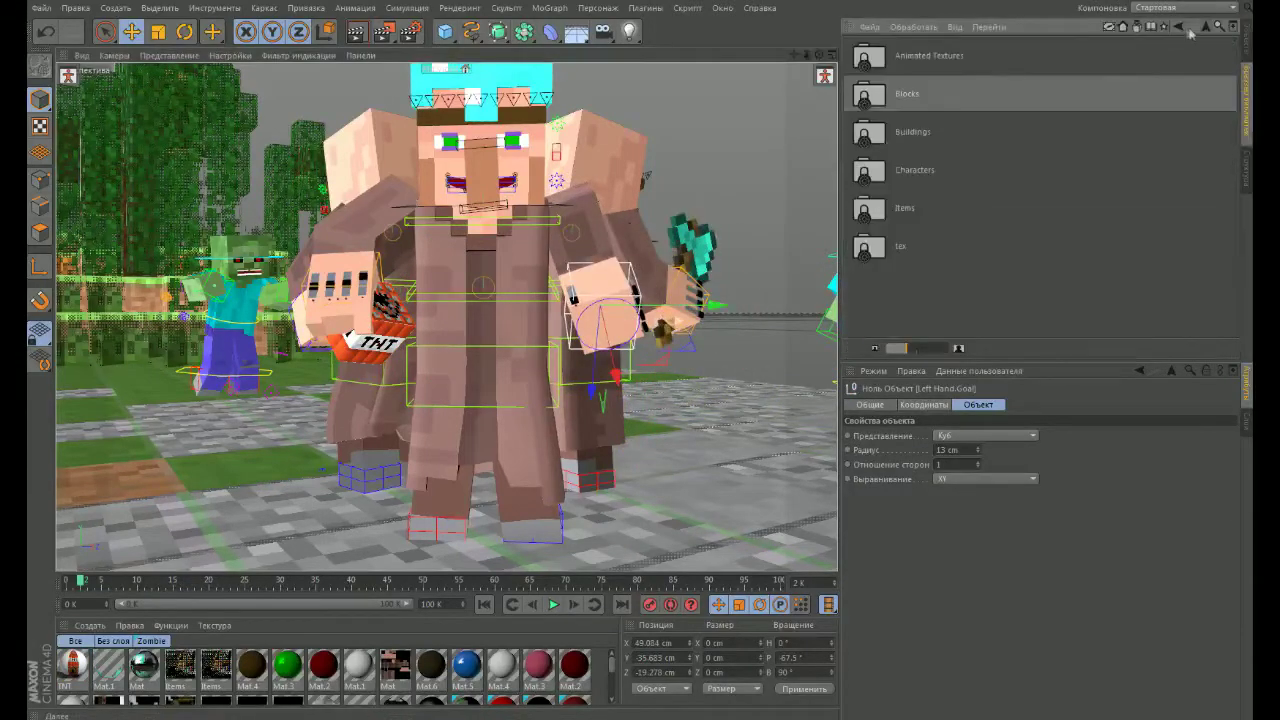
# - Add a RealTorch found by searching 'torch', tilt it into the villager's hand, and play the timeline
pyautogui.write('h')
pyautogui.press('Return')
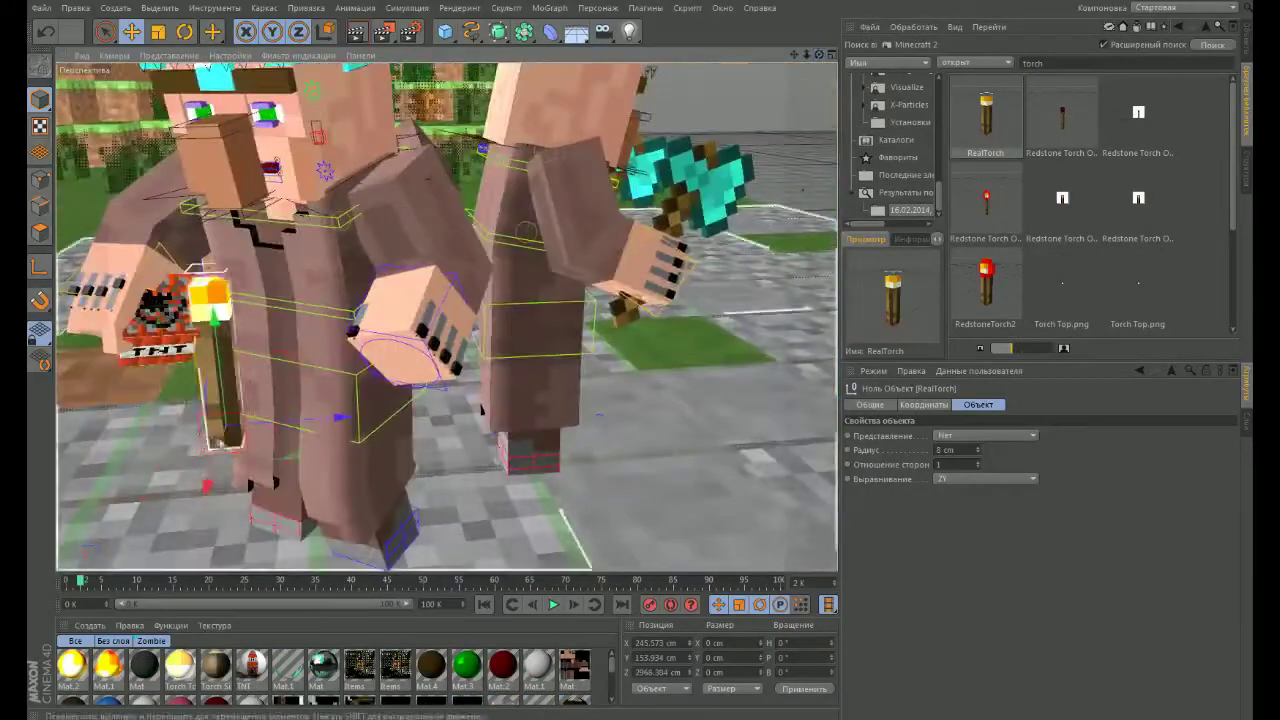
pyautogui.moveTo(214, 320)
pyautogui.mouseDown()
pyautogui.moveTo(367, 415)
pyautogui.moveTo(300, 450)
pyautogui.moveTo(369, 322)
pyautogui.mouseUp()
pyautogui.press('r')
pyautogui.press('e')
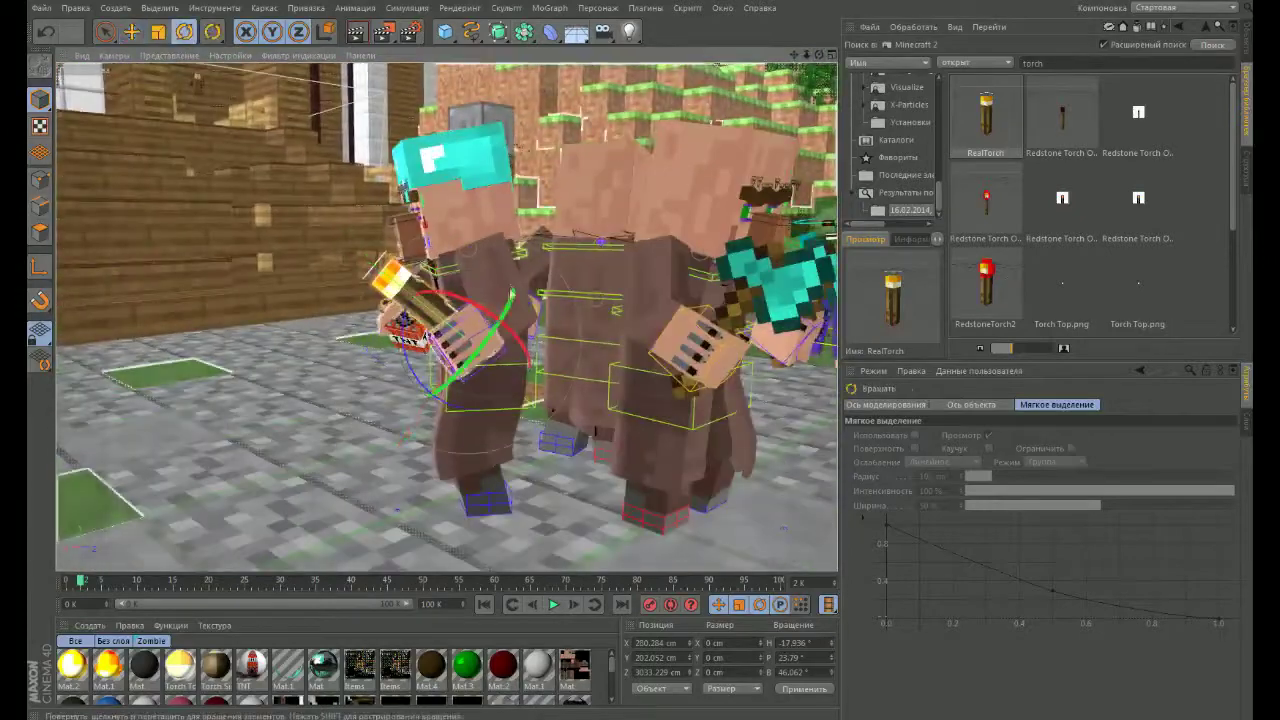
pyautogui.press('r')
pyautogui.moveTo(524, 316)
pyautogui.mouseDown()
pyautogui.moveTo(512, 335)
pyautogui.moveTo(460, 350)
pyautogui.mouseUp()
pyautogui.press('e')
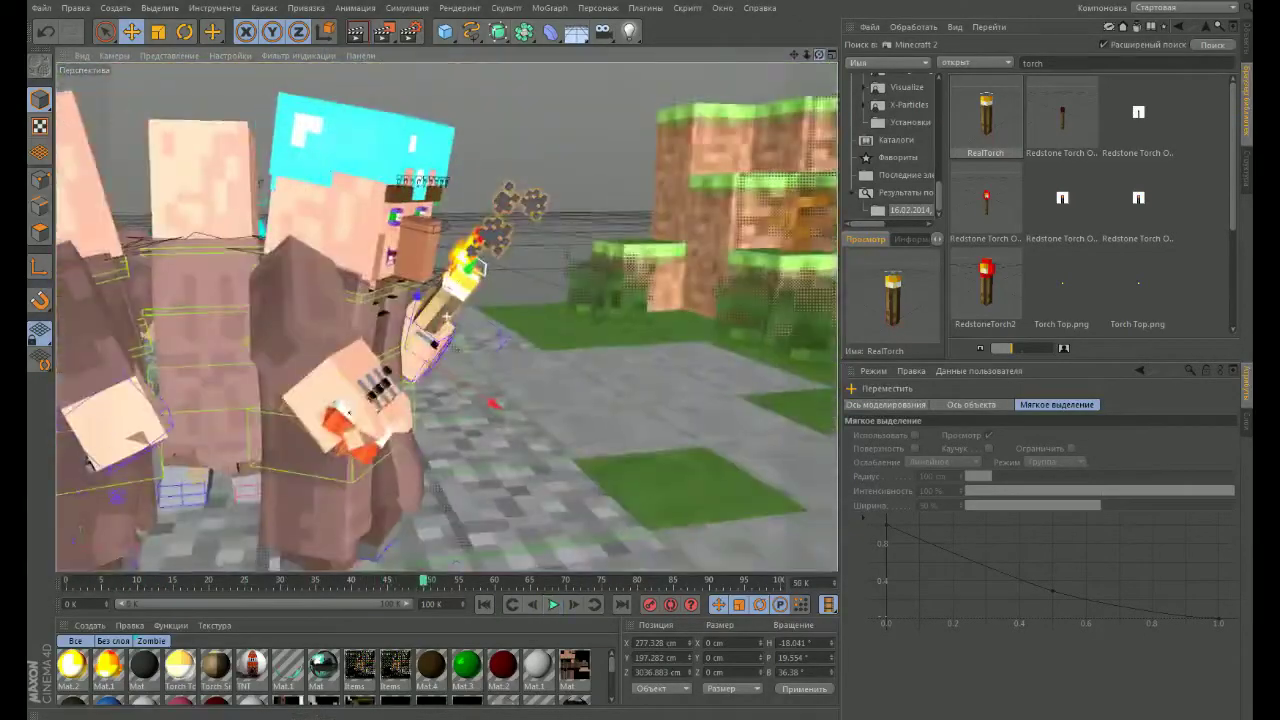
pyautogui.click(552, 607)
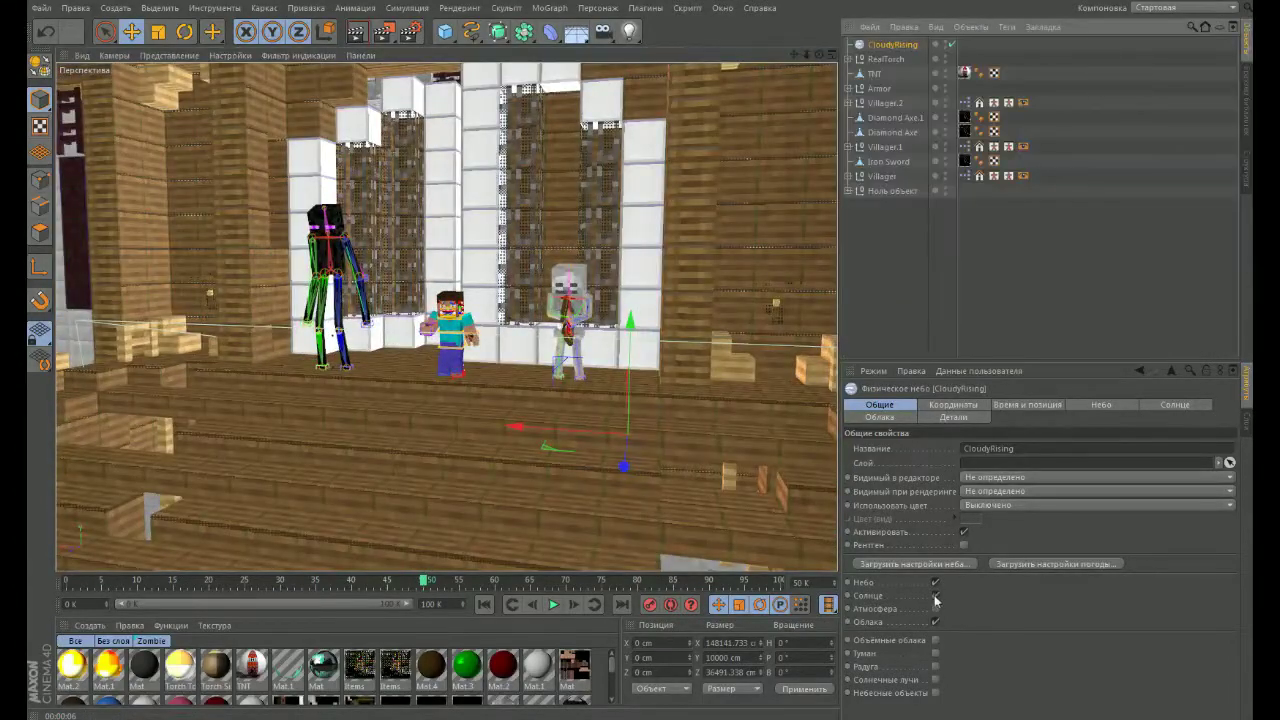
# - Enable fog on the physical sky and confirm its fog colour
pyautogui.click(935, 652)
pyautogui.click(1028, 417)
pyautogui.click(939, 449)
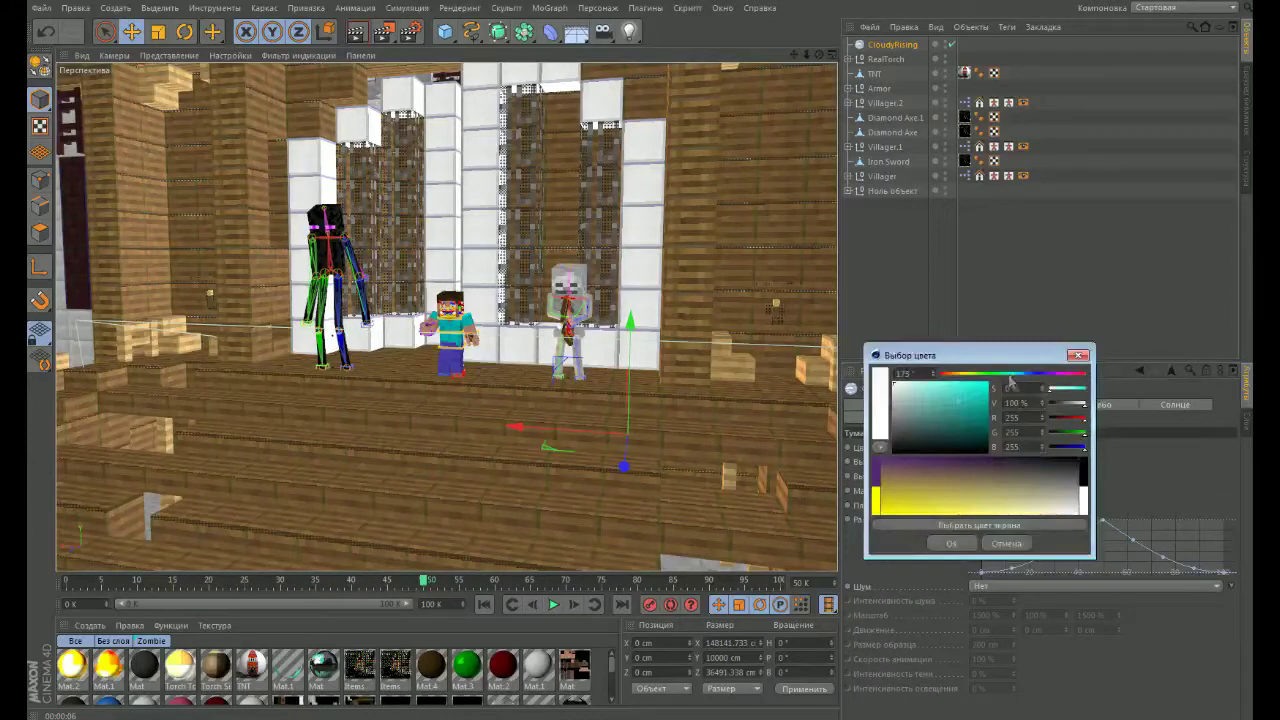
pyautogui.press('Return')
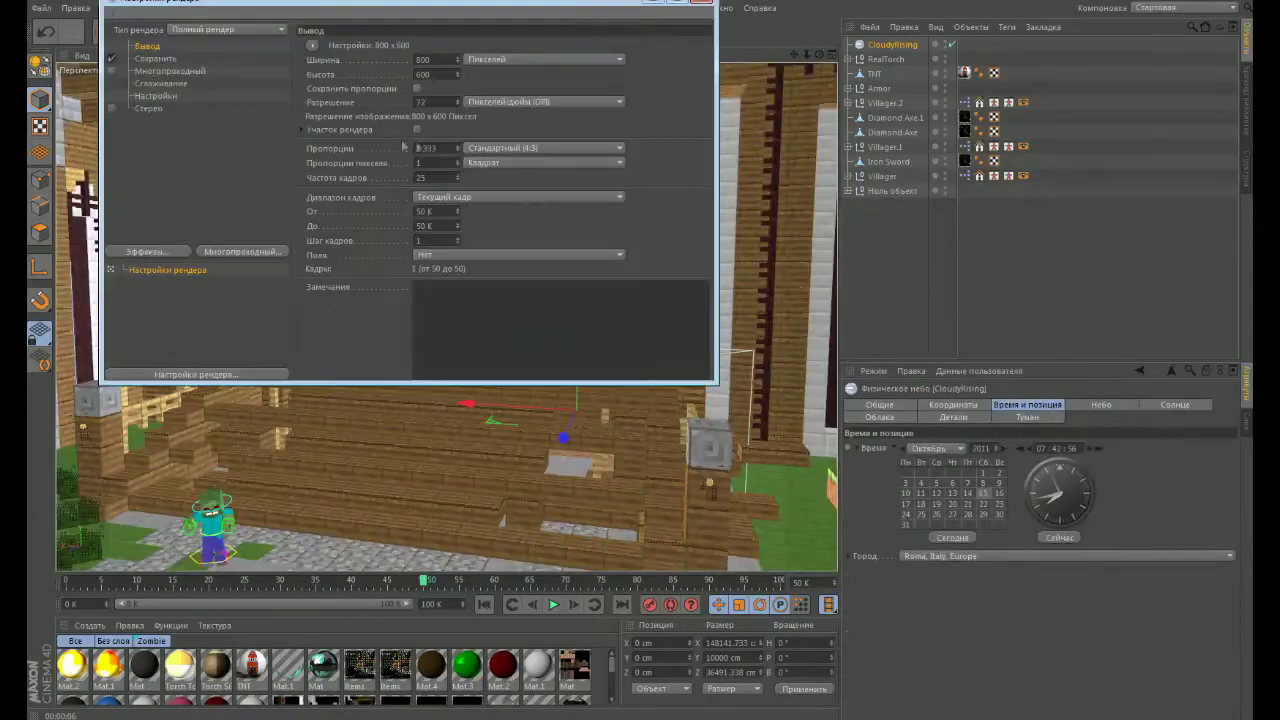
# - Add Global Illumination and Glow render effects, then preview-render the scene in the viewport
pyautogui.click(145, 251)
pyautogui.click(287, 530)
pyautogui.click(240, 401)
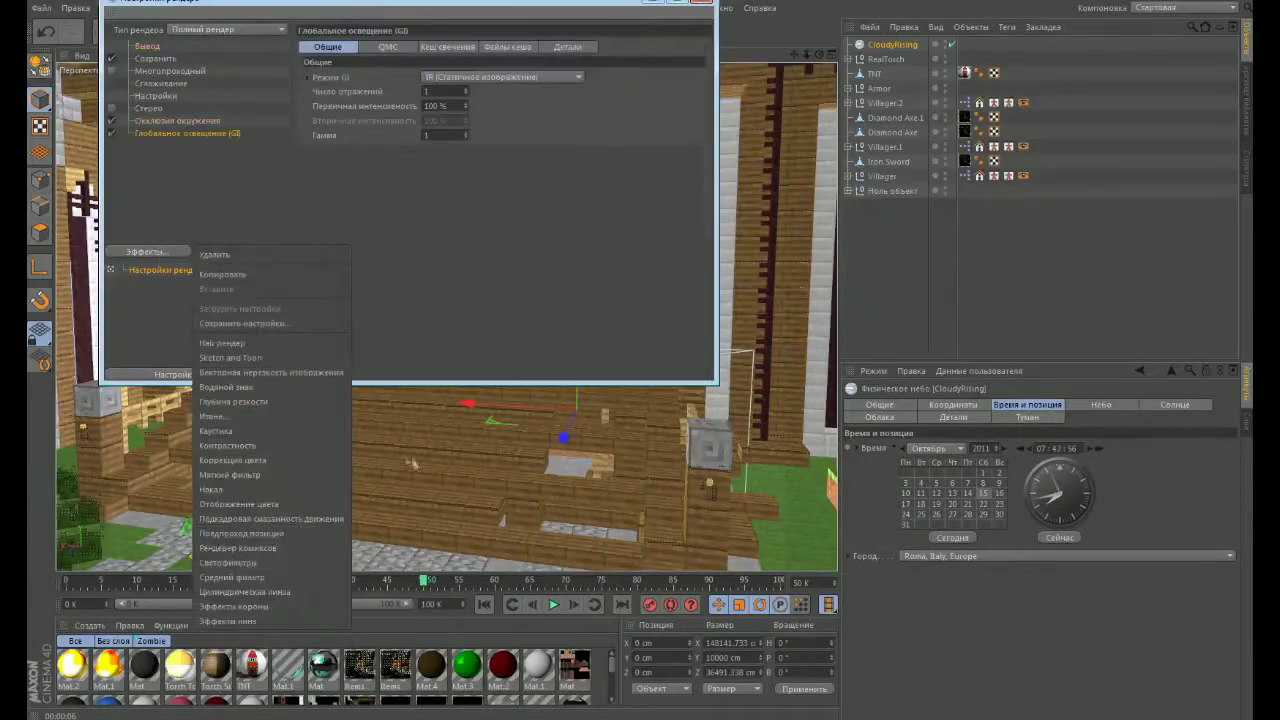
pyautogui.click(290, 604)
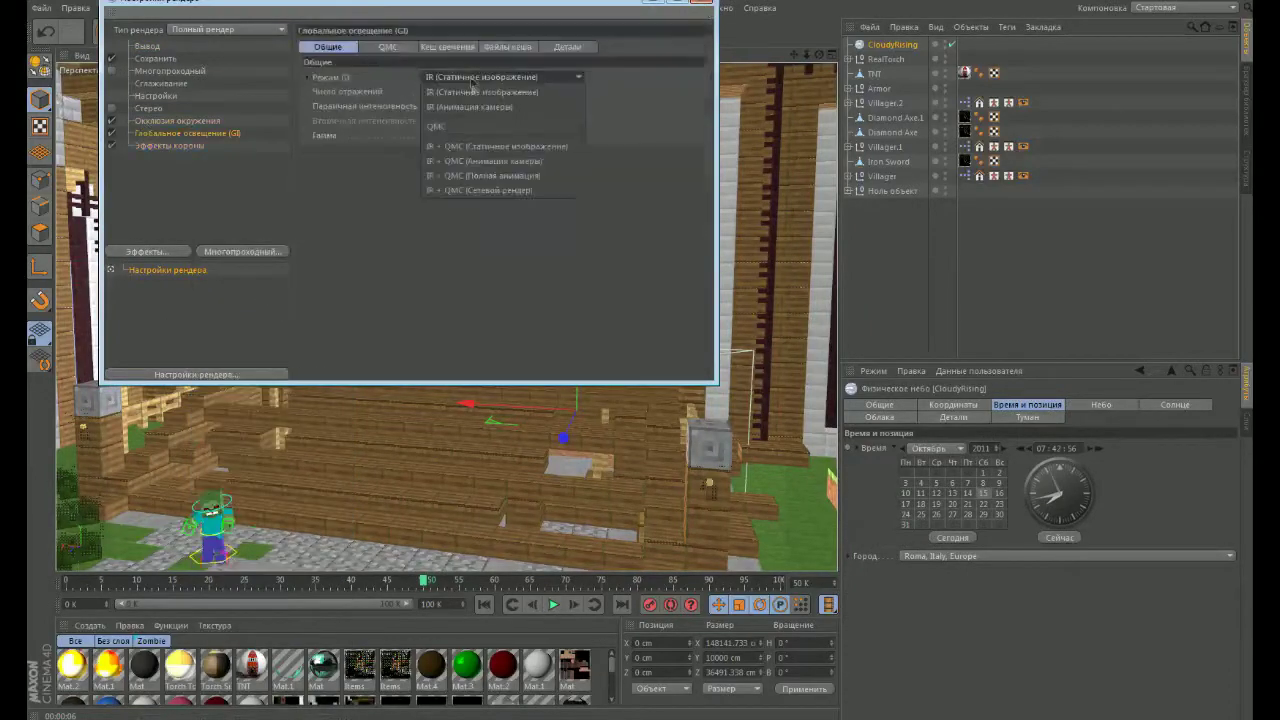
pyautogui.click(702, 2)
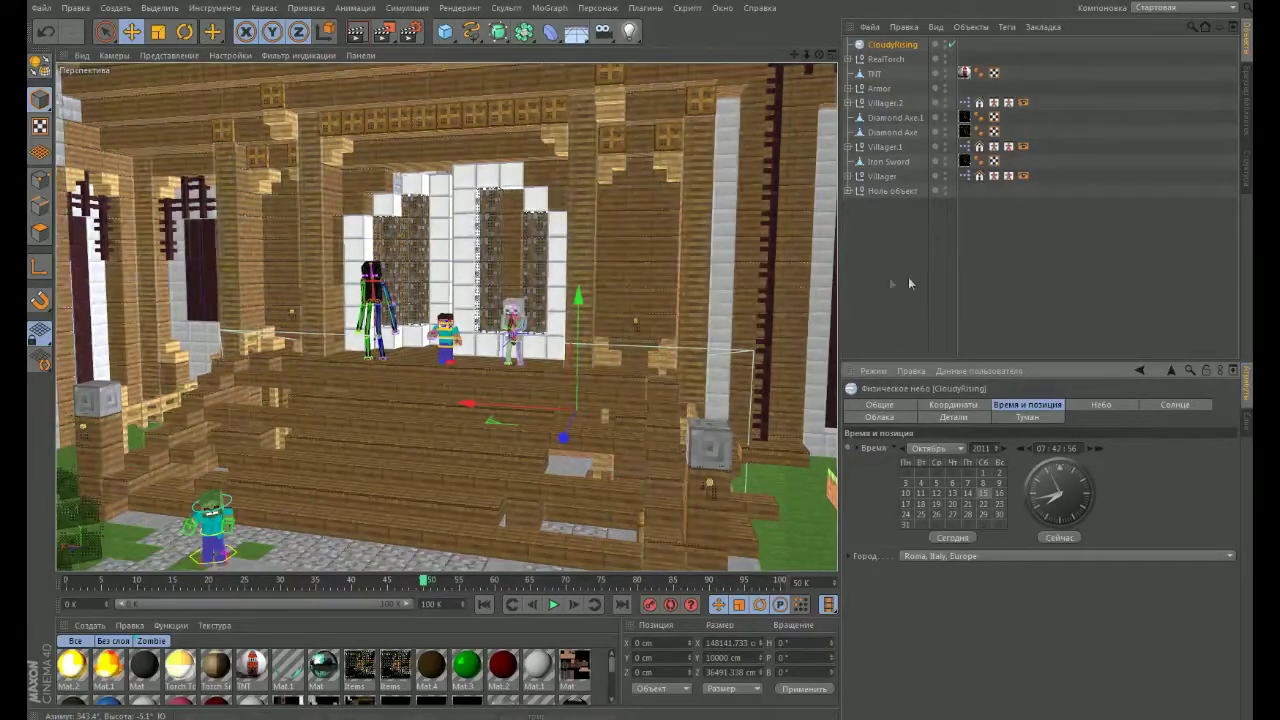
pyautogui.click(1100, 404)
pyautogui.click(355, 34)
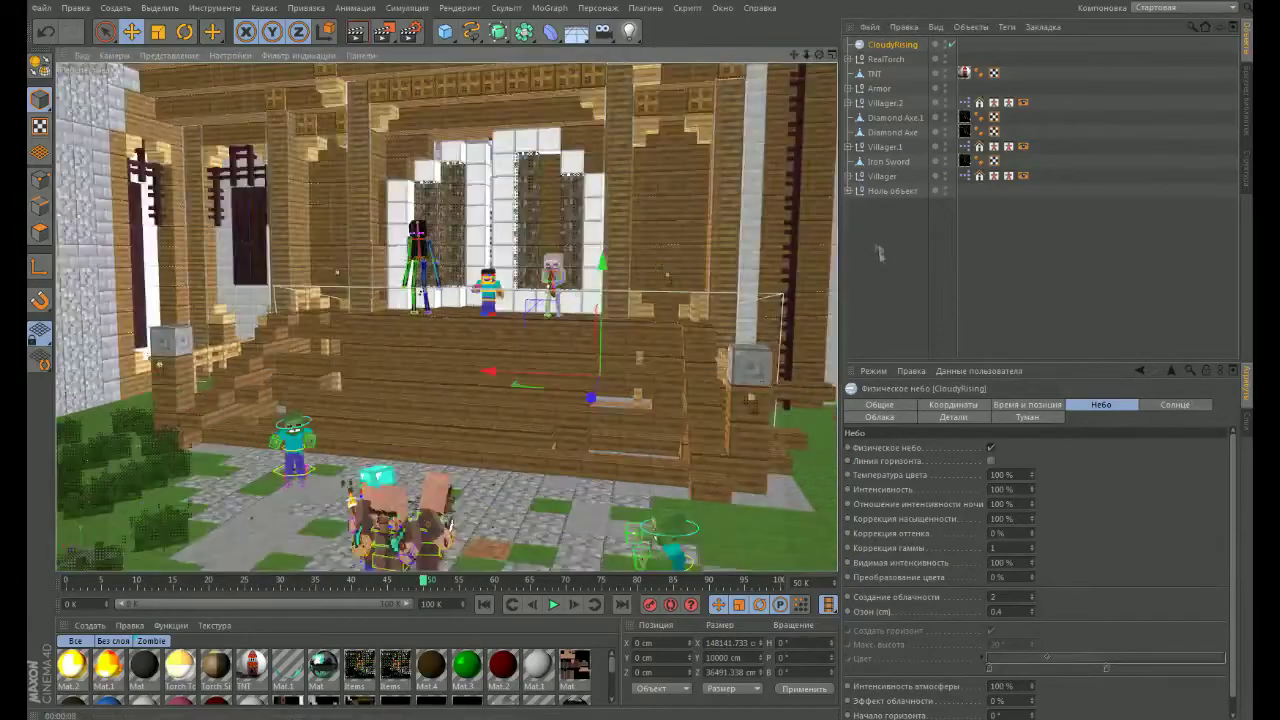
# - Delete Camera.1 in the Object Manager and remove the extra lighting to darken the scene
pyautogui.scroll(-10, 880, 260)
pyautogui.click(885, 280)
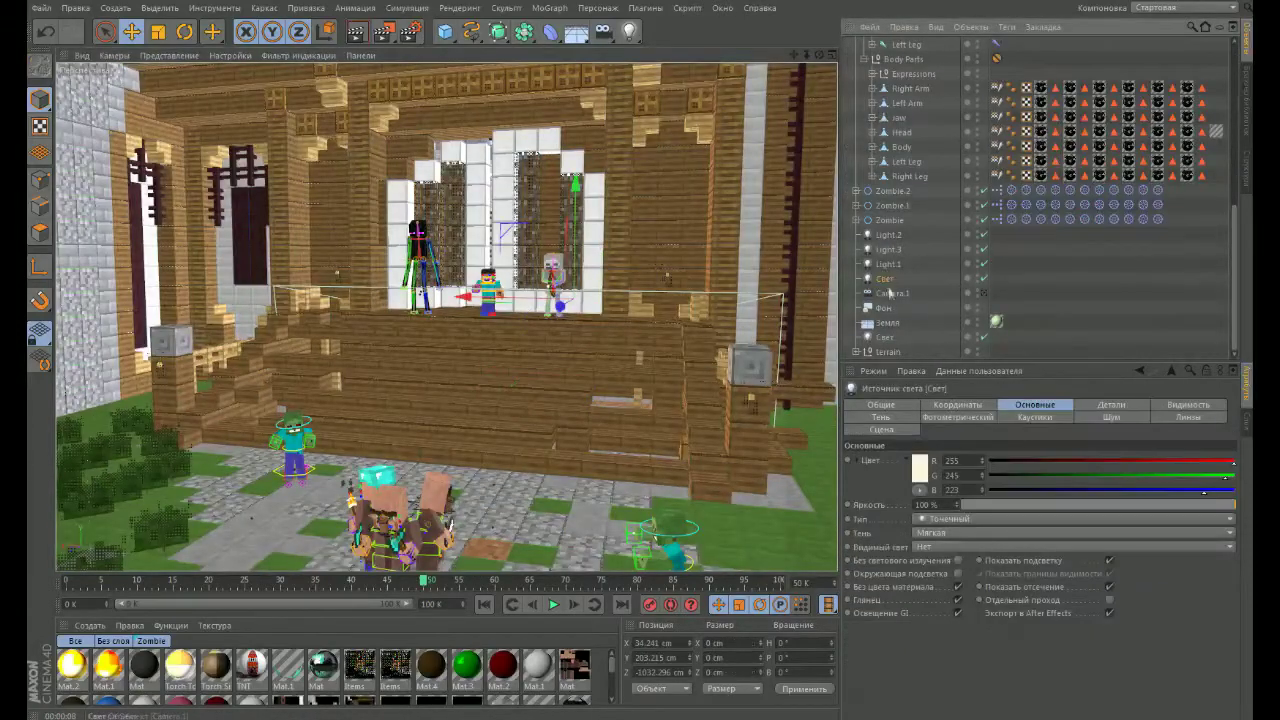
pyautogui.press('Delete')
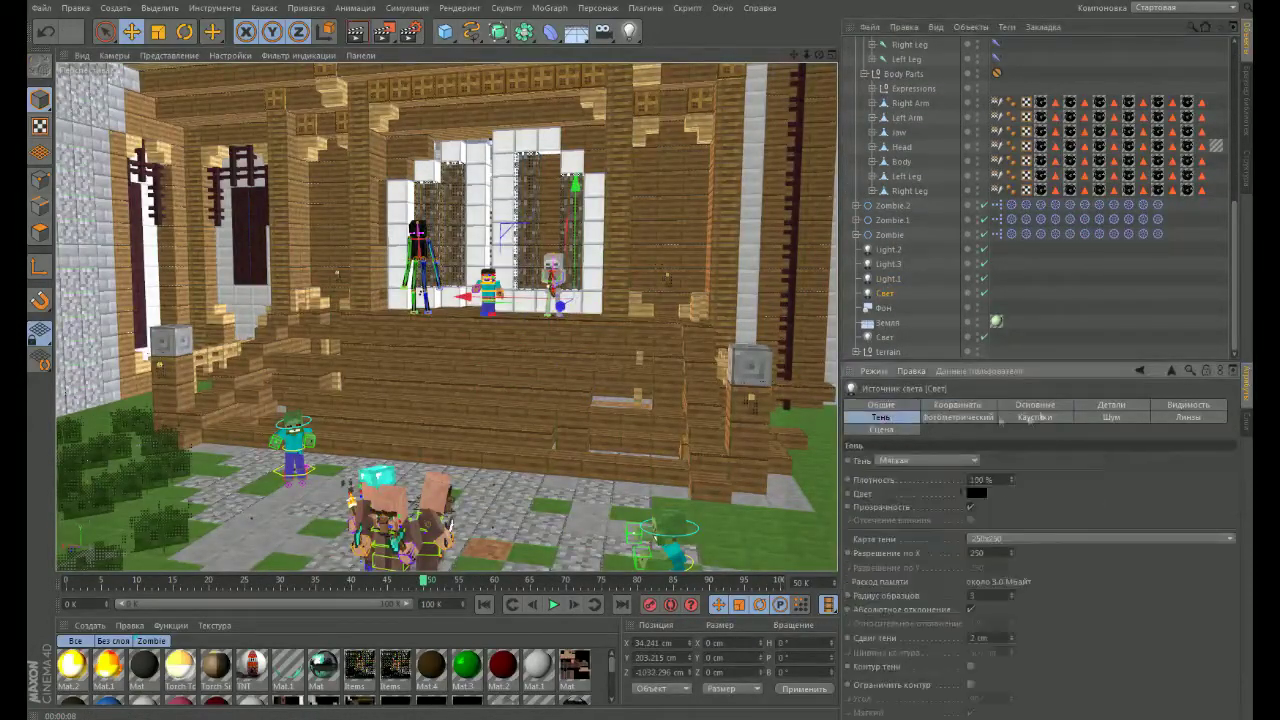
pyautogui.hotkey('ctrl', 'z')
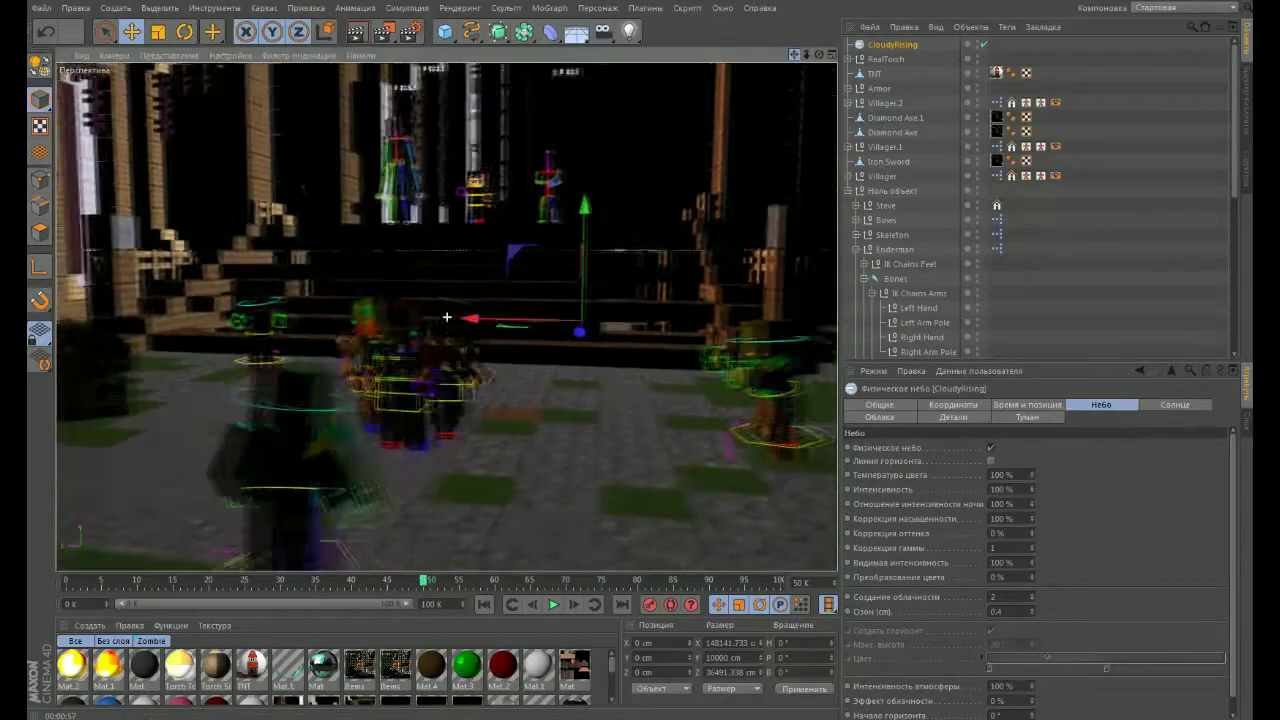
# - Inspect RealTorch's Torch and Cube parts, return to the CloudyRising sky, then browse the preset library
pyautogui.moveTo(886, 107); pyautogui.dragTo(880, 63)
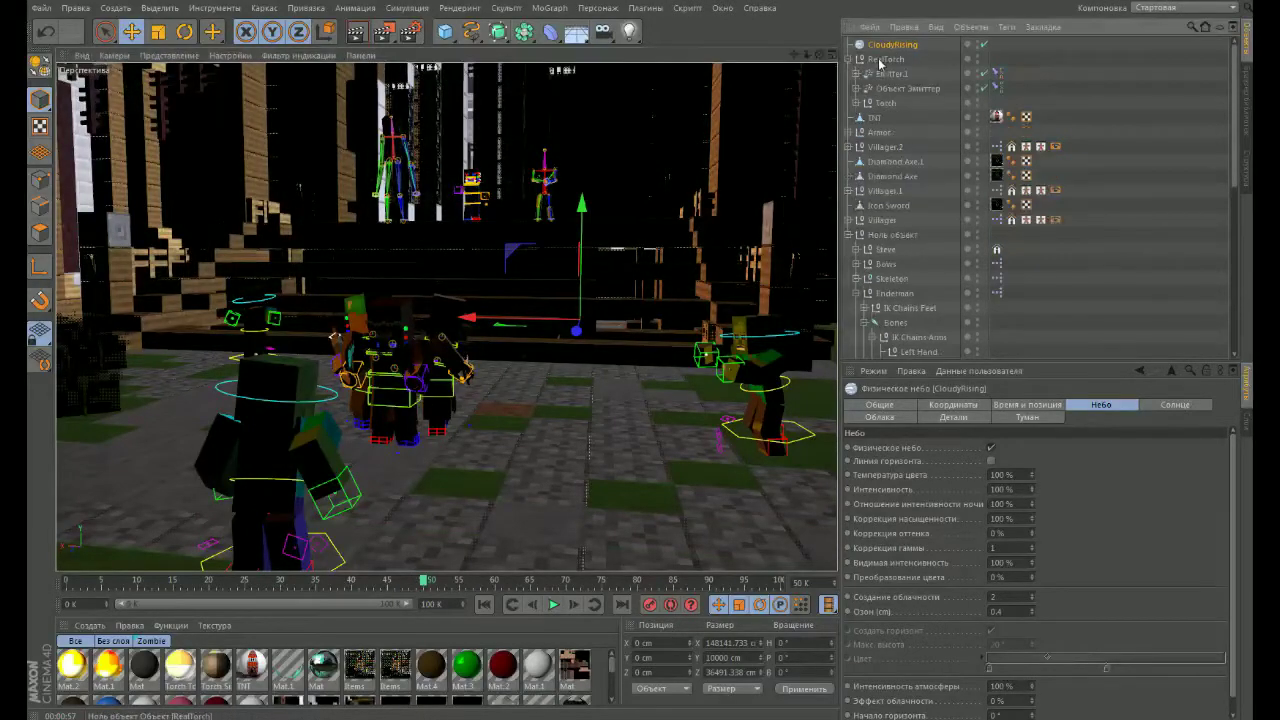
pyautogui.click(856, 103)
pyautogui.click(893, 117)
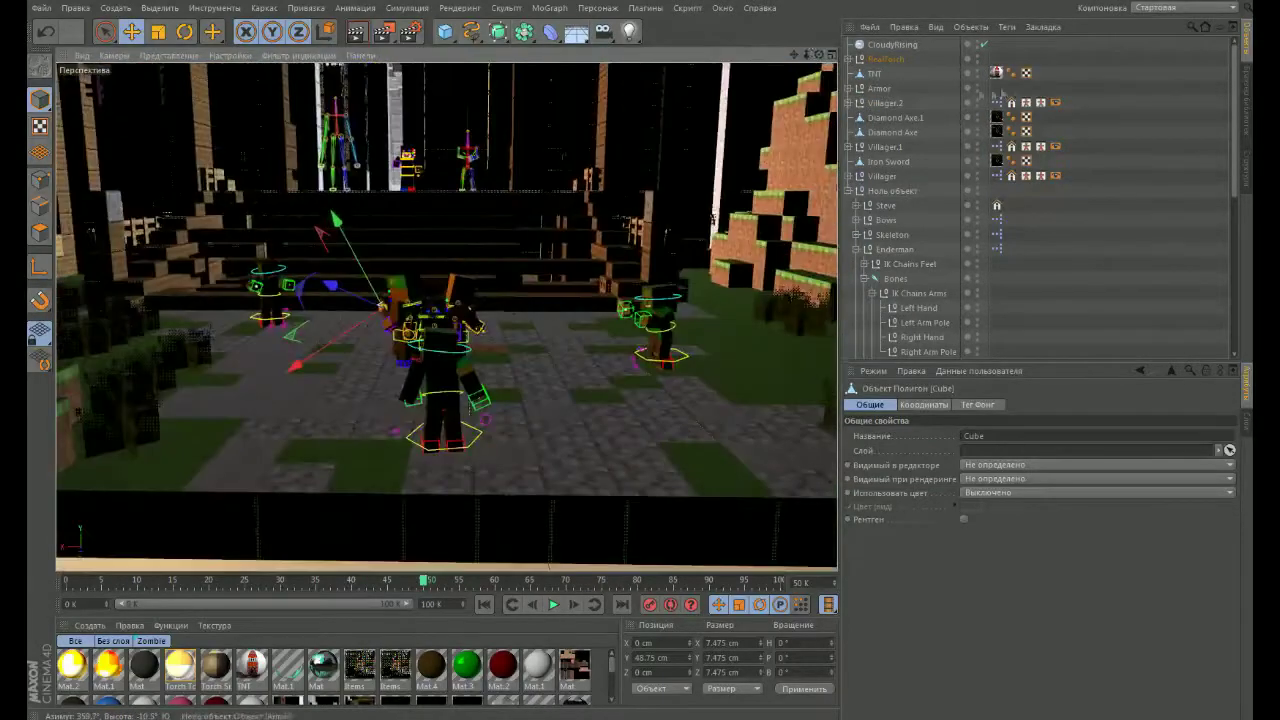
pyautogui.click(885, 44)
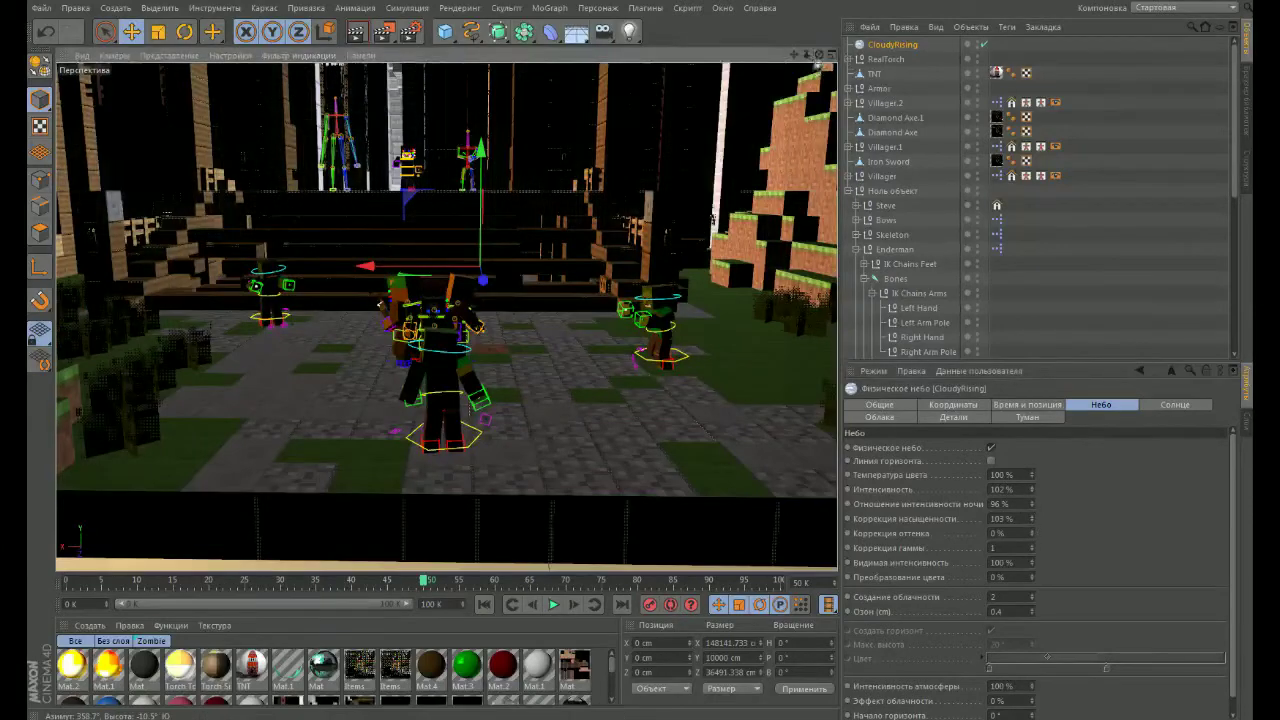
pyautogui.click(1247, 105)
pyautogui.click(1206, 28)
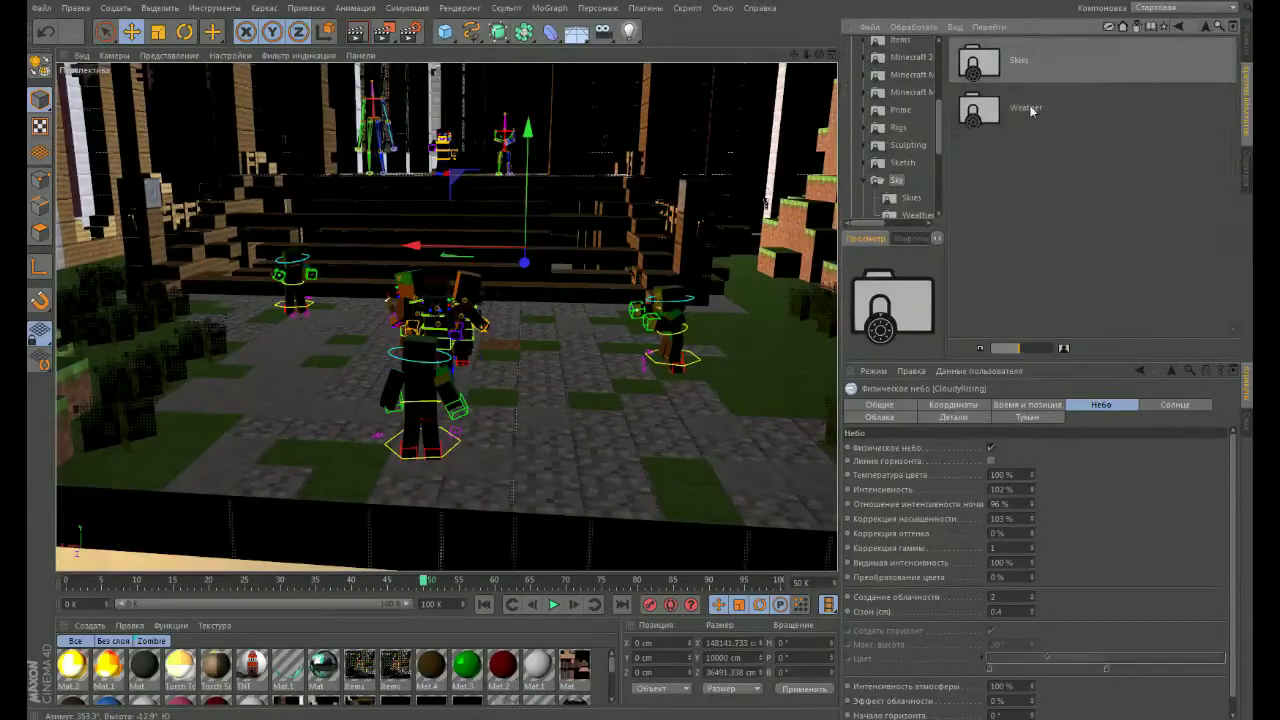
# - Go back to the Presets root, search 'light', and load the CS-AmbLight preset into the scene
pyautogui.click(1206, 28)
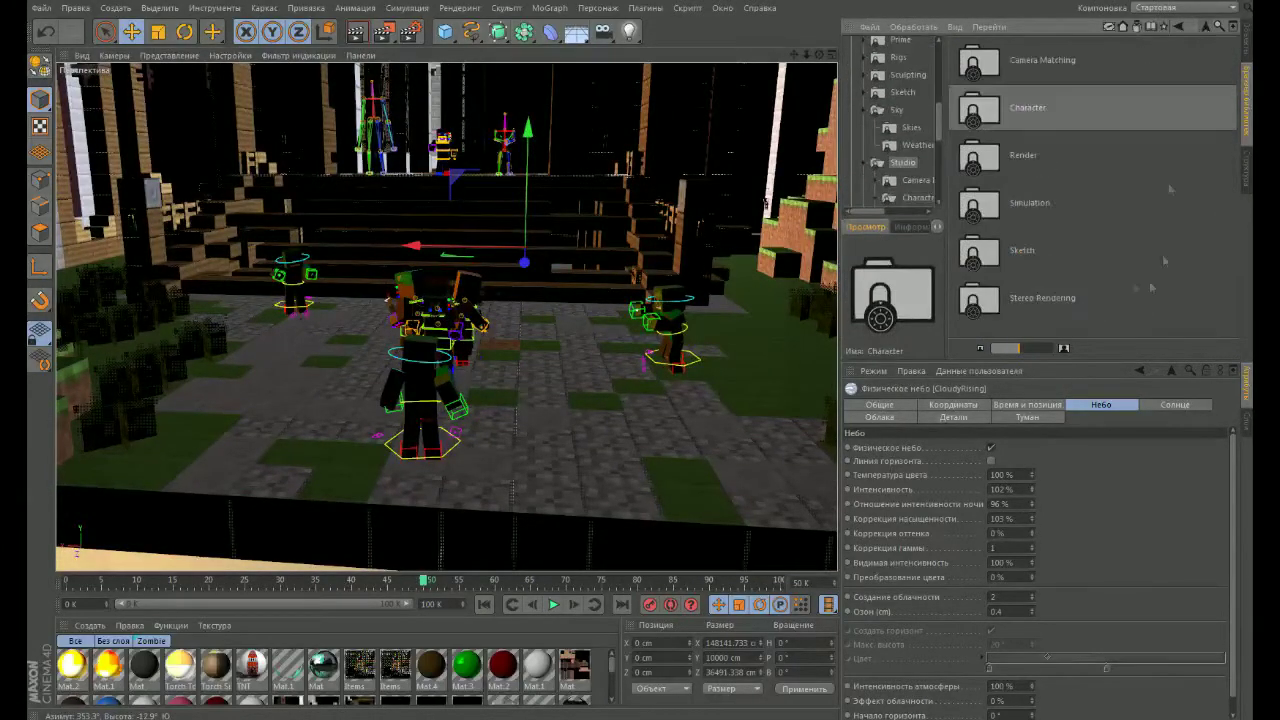
pyautogui.click(1206, 28)
pyautogui.click(1206, 28)
pyautogui.click(1206, 28)
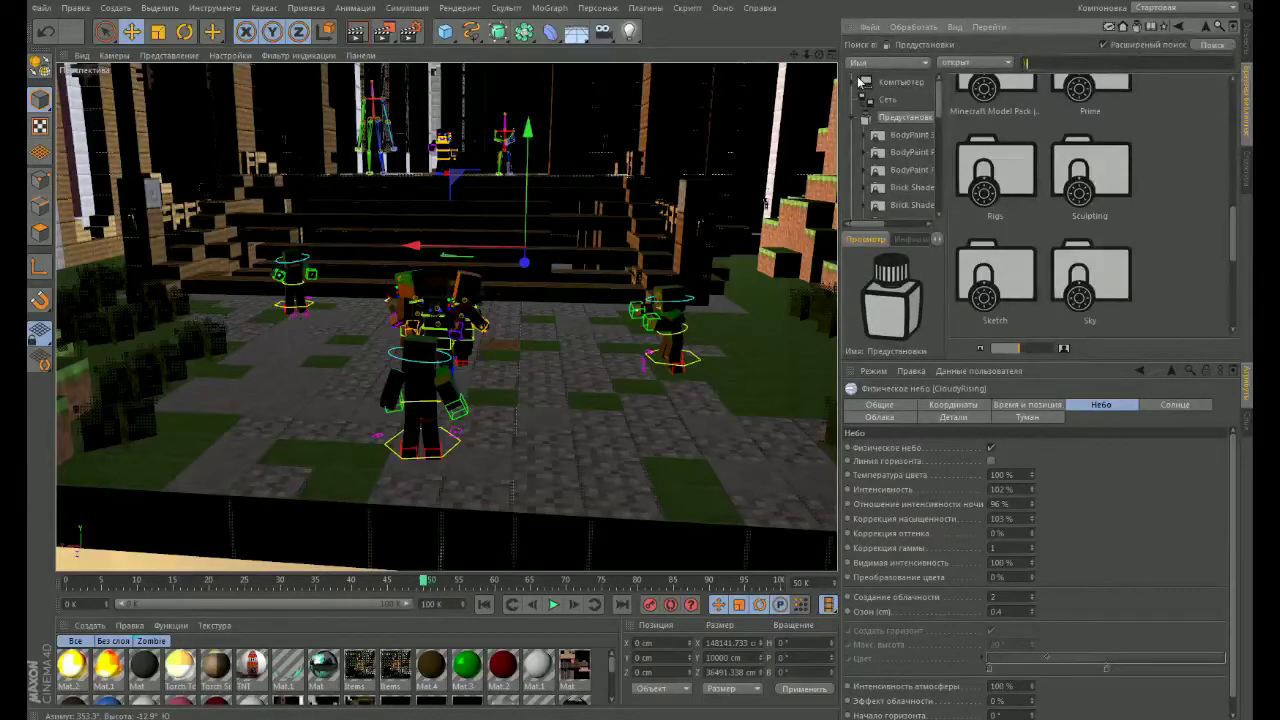
pyautogui.write('ligh')
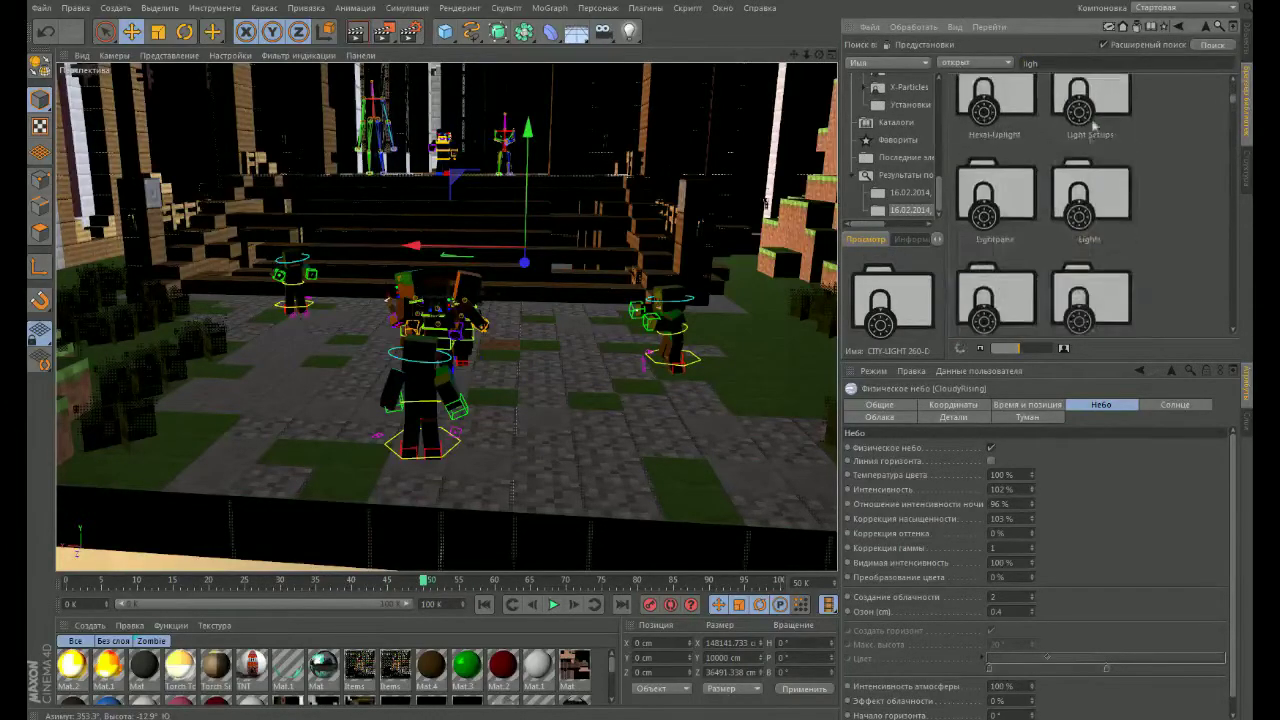
pyautogui.doubleClick(1070, 198)
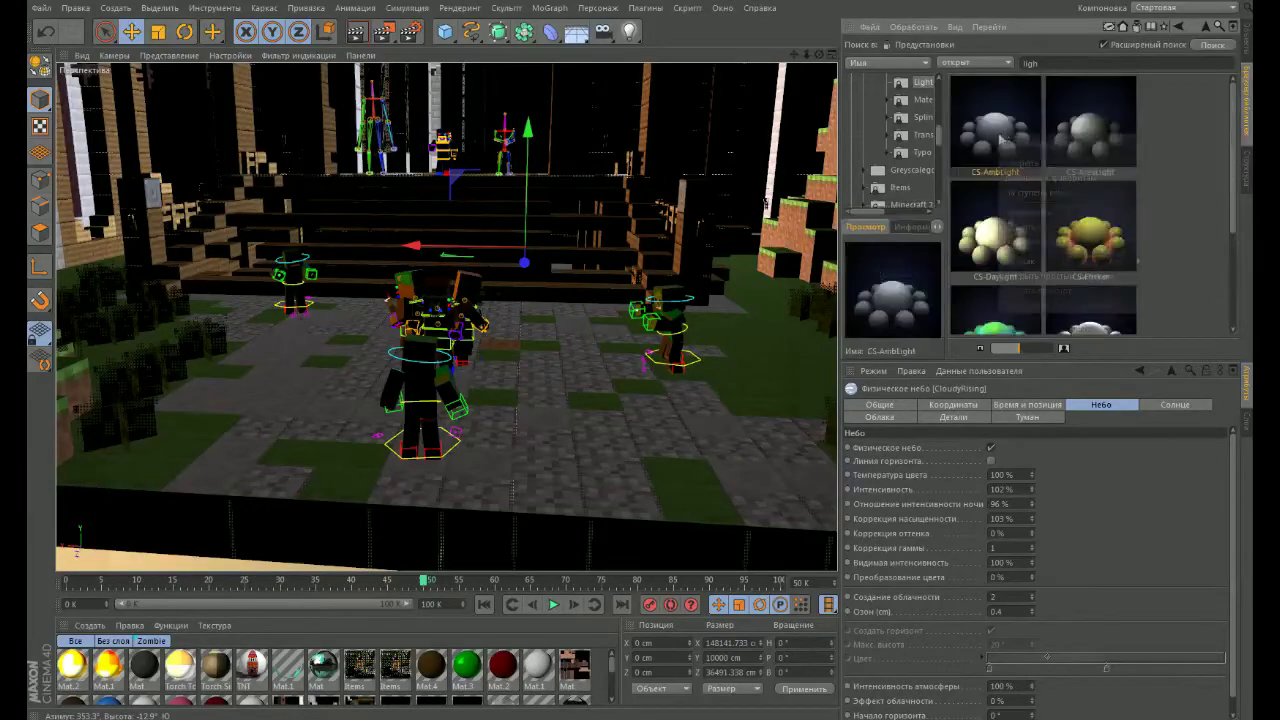
pyautogui.click(1010, 163)
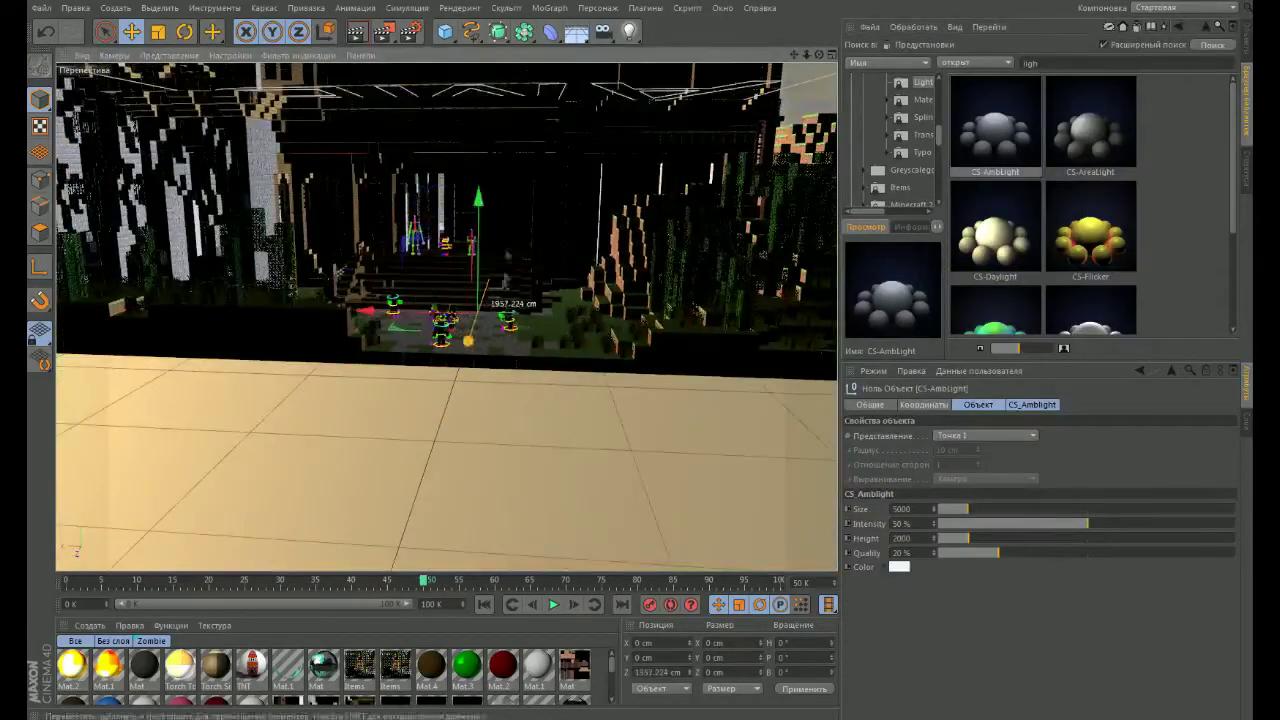
pyautogui.press('t')
pyautogui.scroll(-5, 535, 215)
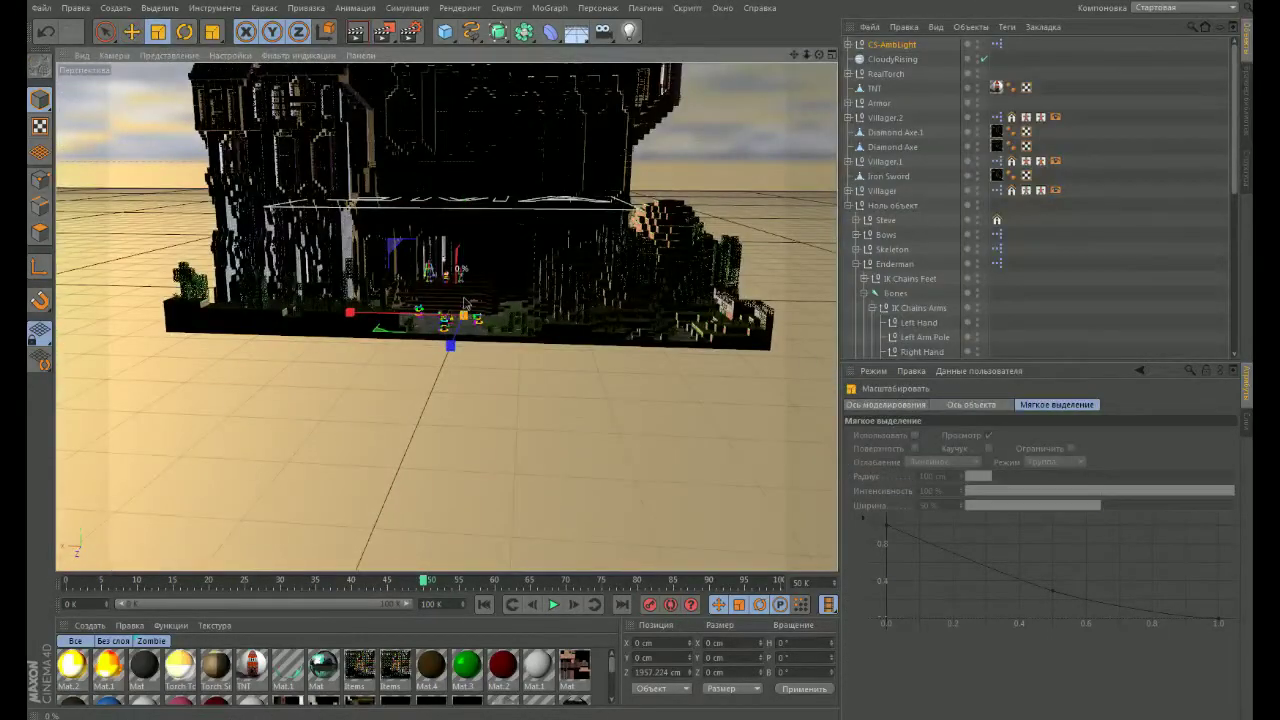
# - Expand CS-AmbLight, reposition its AMB null, and tint the ambient light light cyan
pyautogui.click(848, 44)
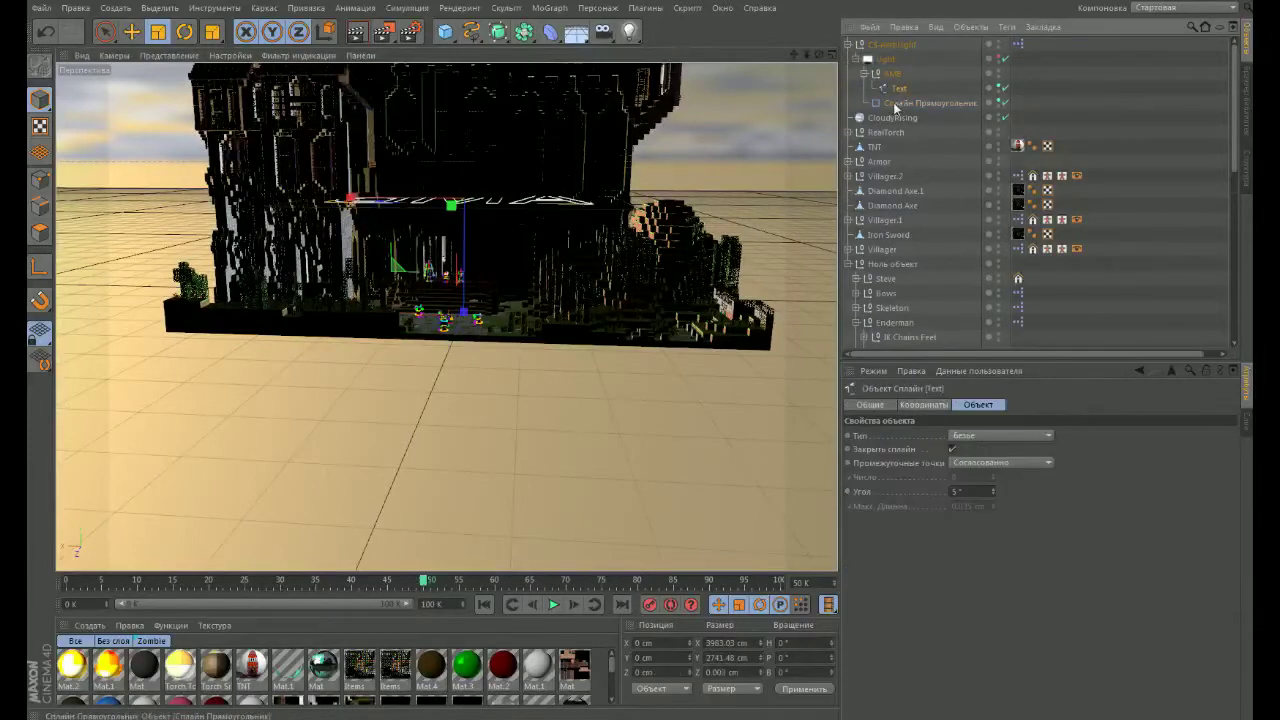
pyautogui.click(892, 73)
pyautogui.moveTo(455, 207); pyautogui.dragTo(447, 231)
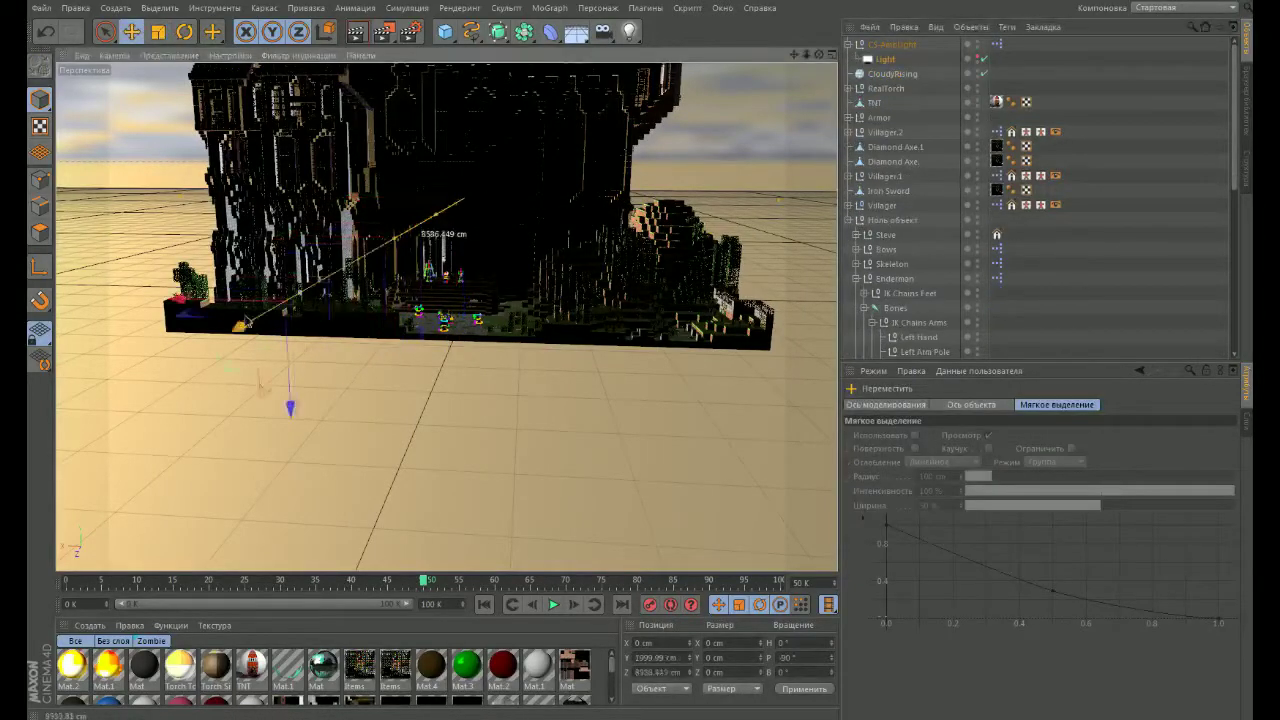
pyautogui.click(891, 44)
pyautogui.click(940, 478)
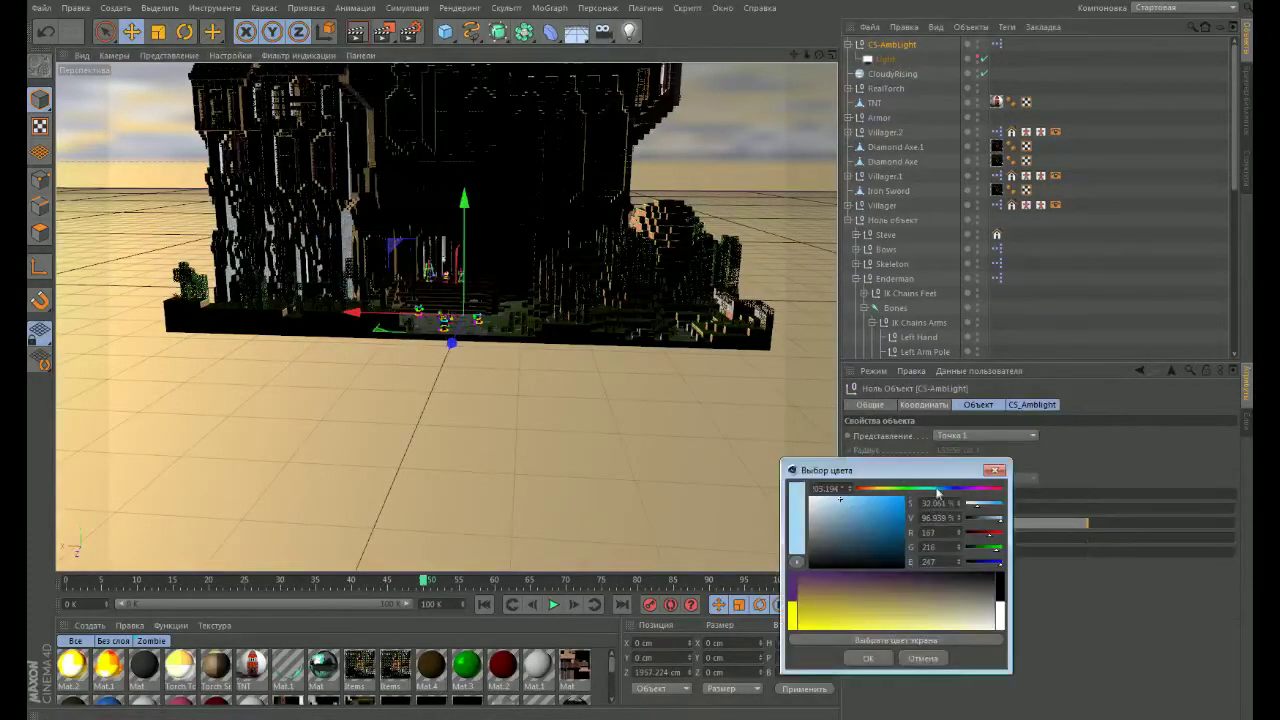
pyautogui.press('Return')
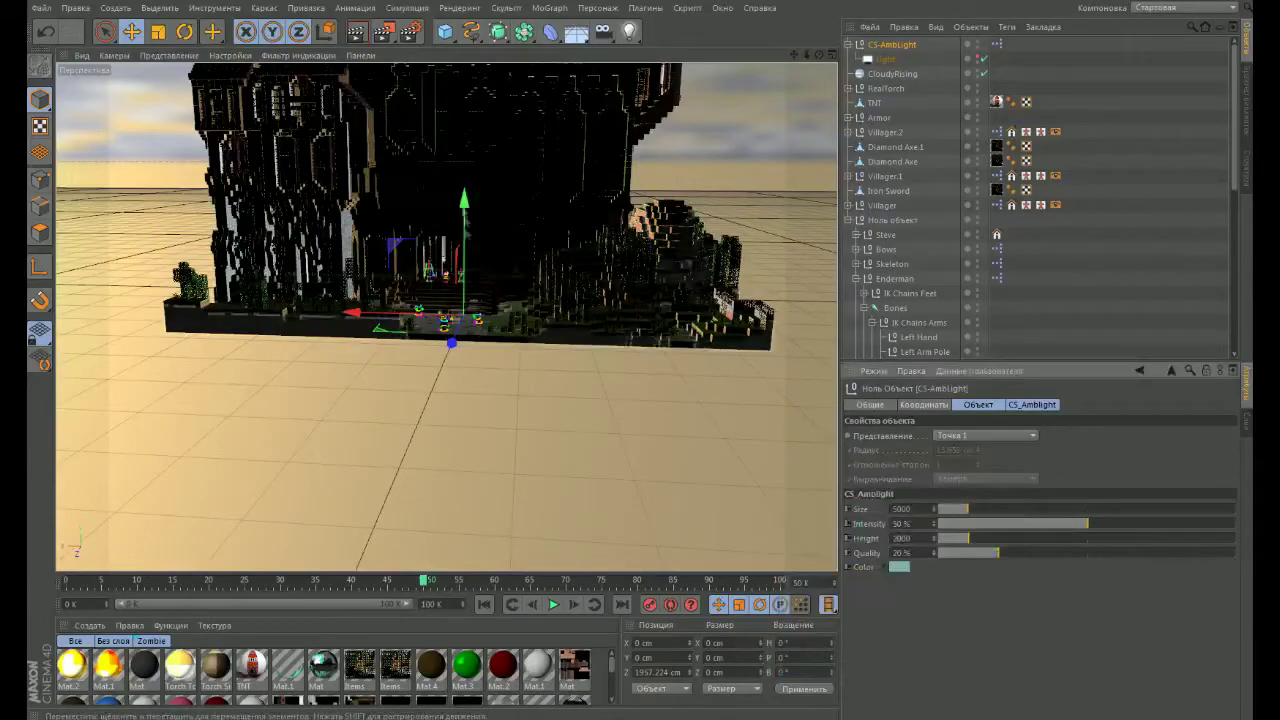
pyautogui.moveTo(819, 55)
pyautogui.mouseDown()
pyautogui.moveTo(447, 317)
pyautogui.moveTo(380, 320)
pyautogui.moveTo(808, 62)
pyautogui.mouseUp()
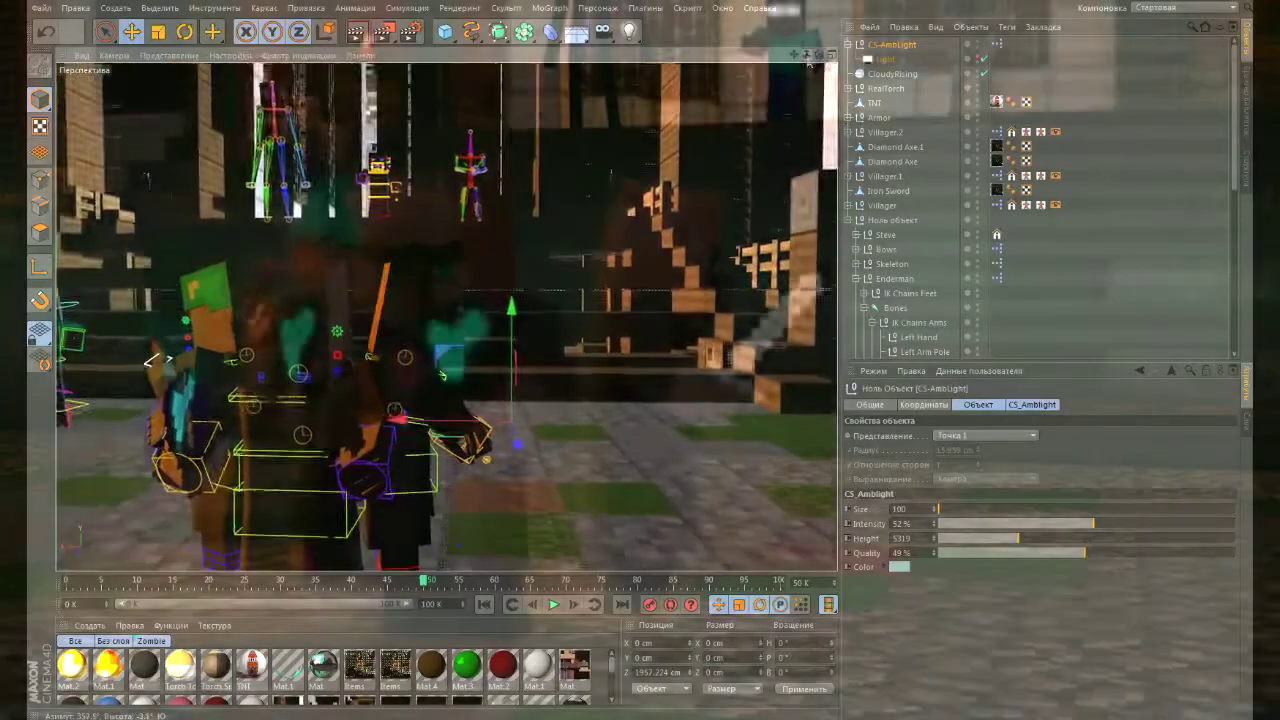